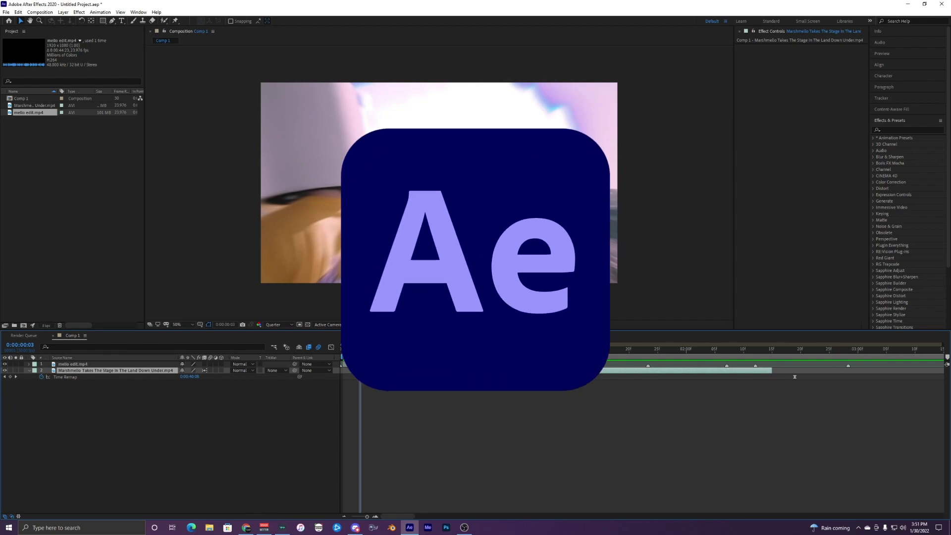
Preview the finished effect in the mello edit.mp4 layer by playing and scrubbing through its first second.
left_click(350, 355)
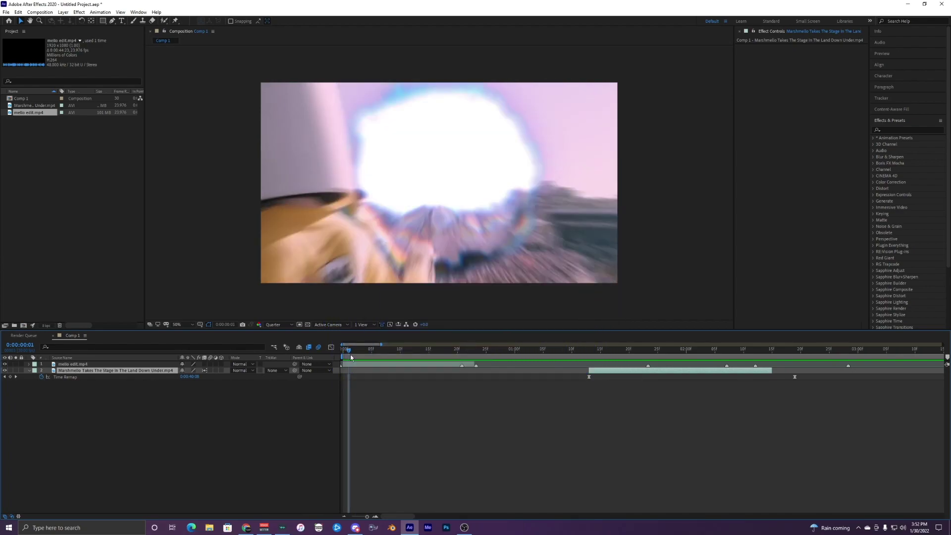
left_click_drag(349, 352, 334, 365)
left_click(406, 364)
left_click(356, 351)
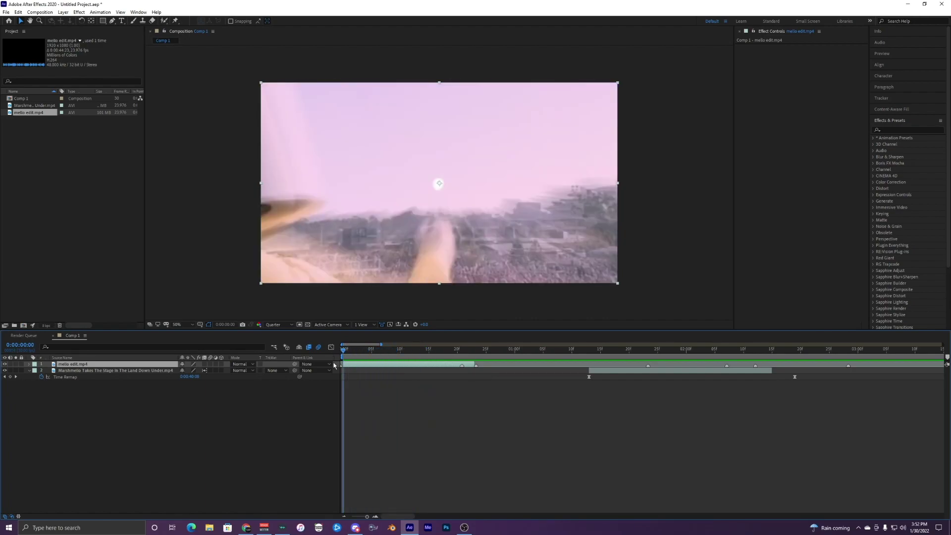
key("space")
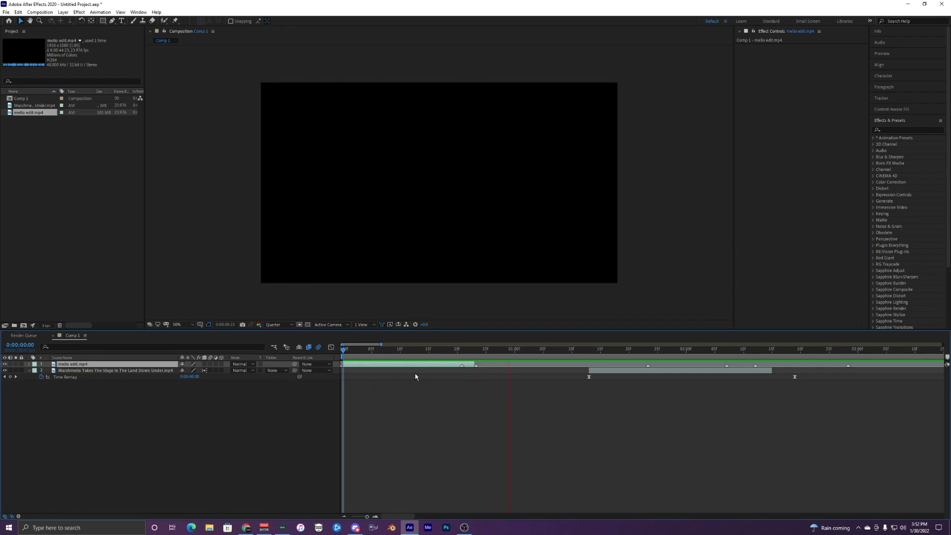
key("space")
left_click_drag(341, 353, 435, 353)
key("space")
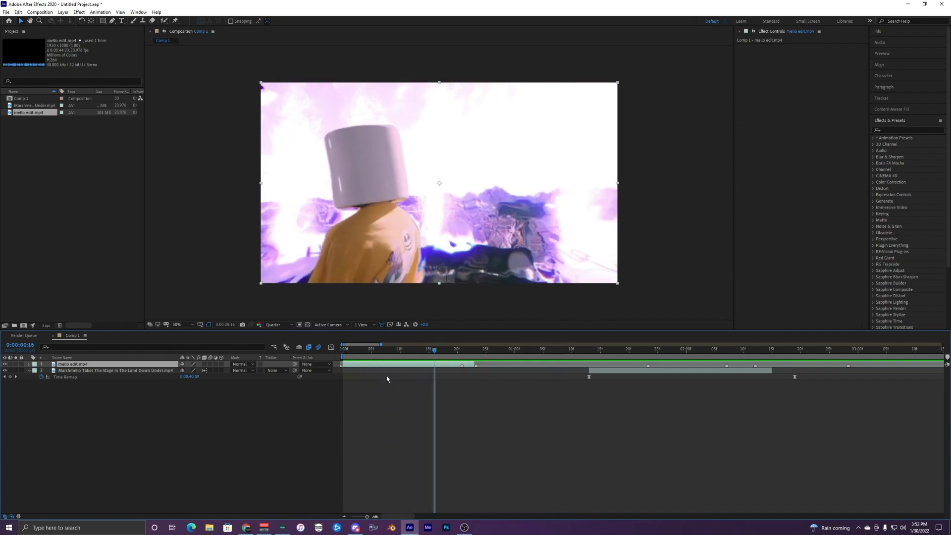
left_click_drag(364, 349, 395, 338)
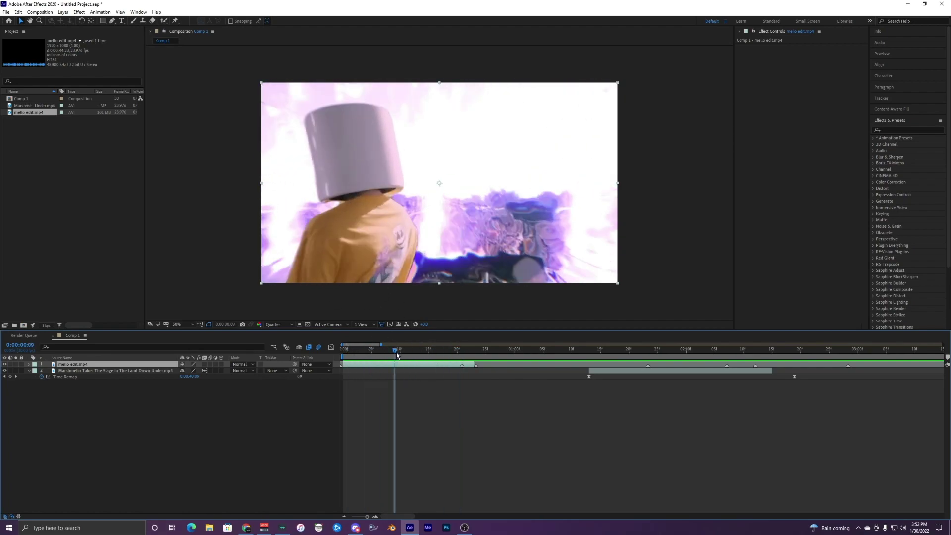
left_click(457, 353)
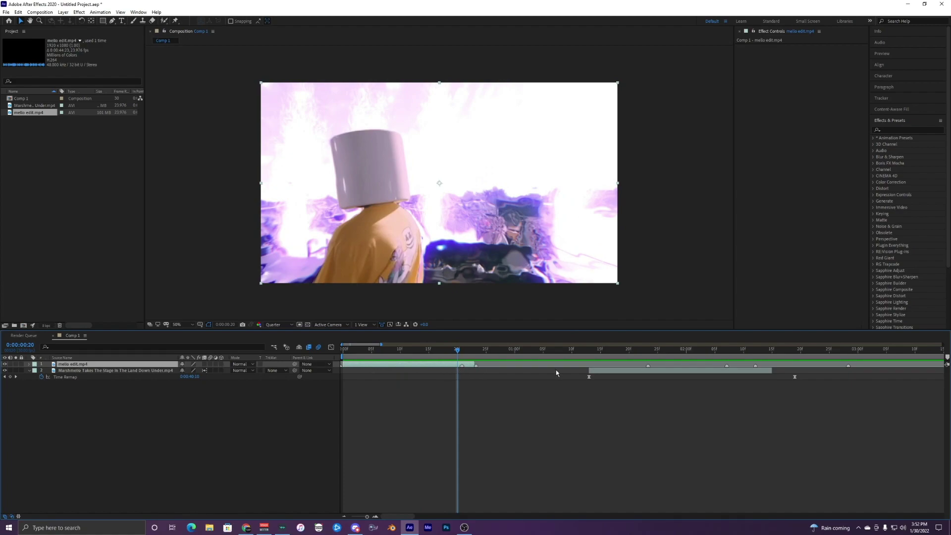
Remove the mello edit.mp4 layer from the composition and move the Marshmello clip to the start at 0:00:00:00.
left_click(4, 364)
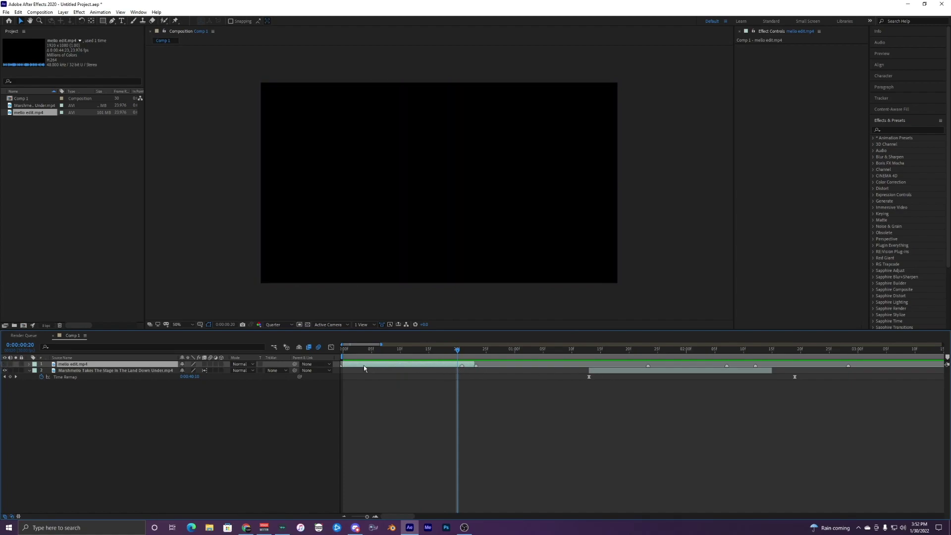
left_click_drag(606, 375, 315, 357)
left_click(348, 349)
left_click(347, 364)
key("Delete")
left_click(352, 365)
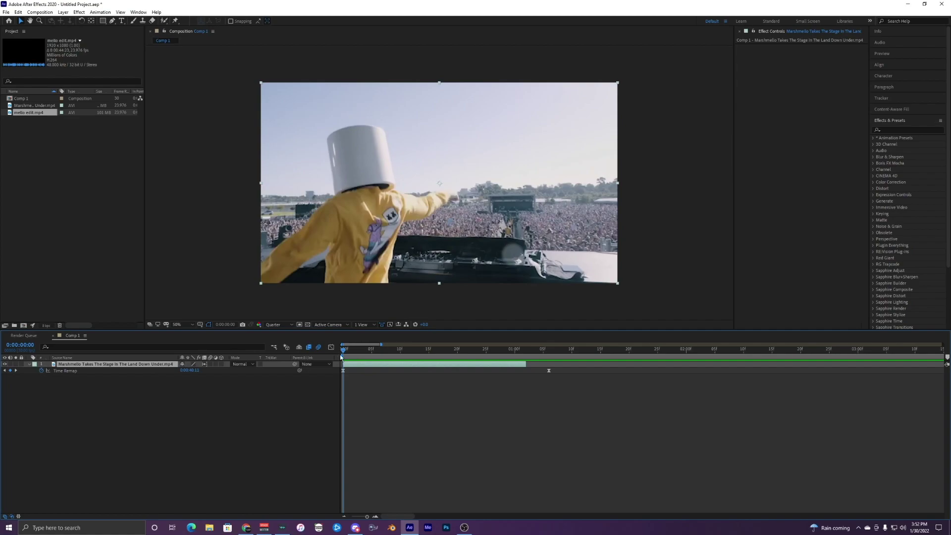
Play back the unedited Marshmello clip from the start of the composition.
key("space")
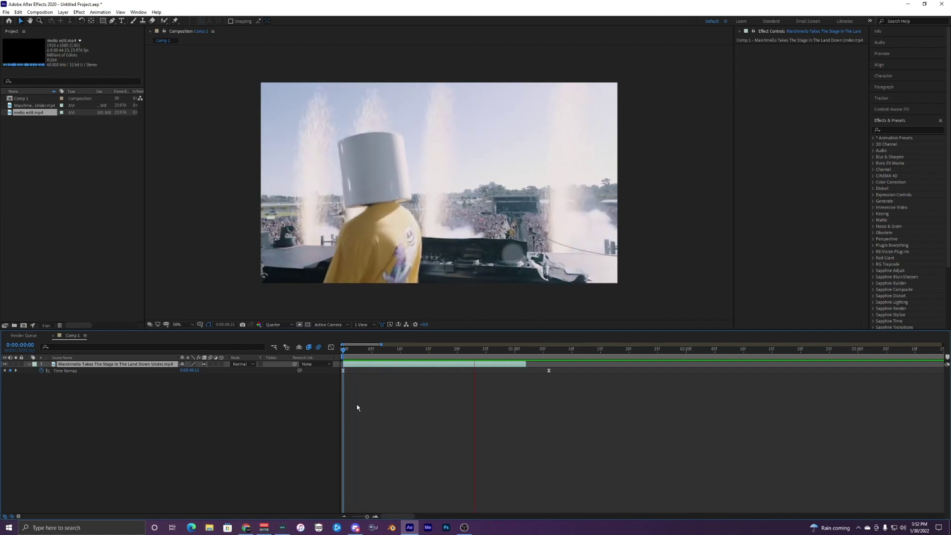
key("space")
key("space")
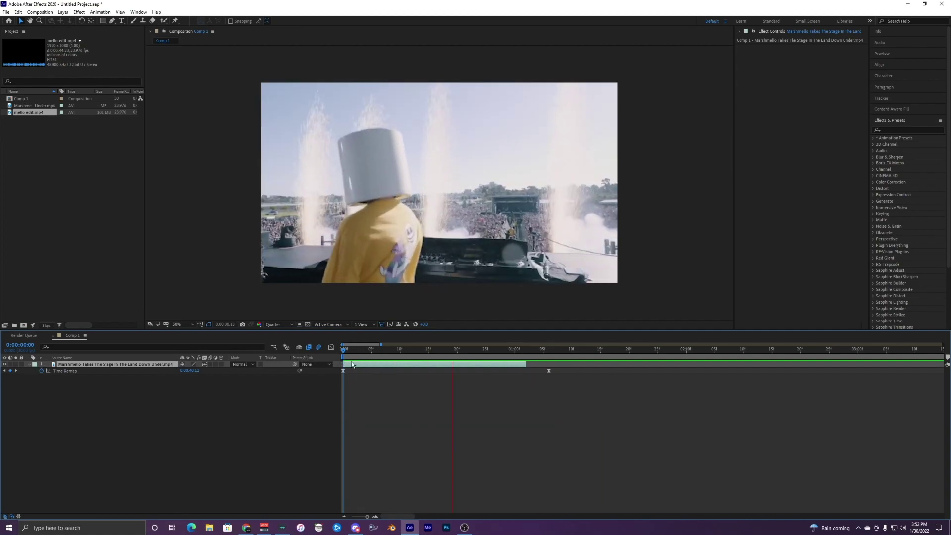
key("space")
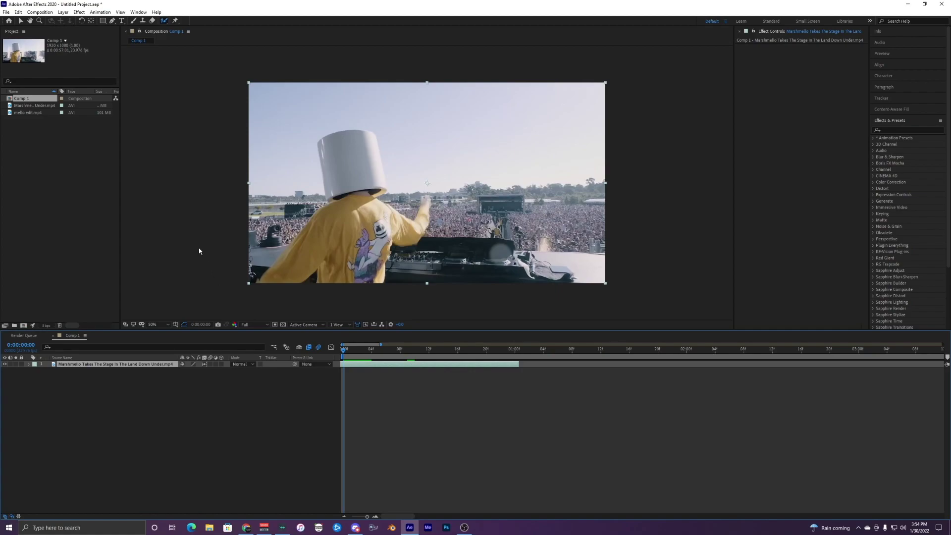
Activate the Roto Brush tool, open the Marshmello clip in its own layer view and enlarge that view.
left_click(164, 21)
double_click(370, 205)
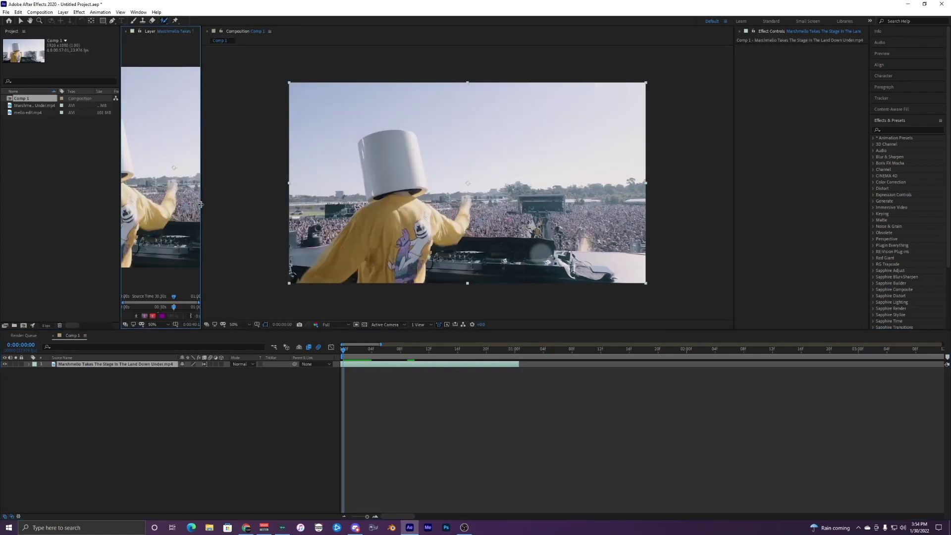
left_click_drag(201, 205, 595, 205)
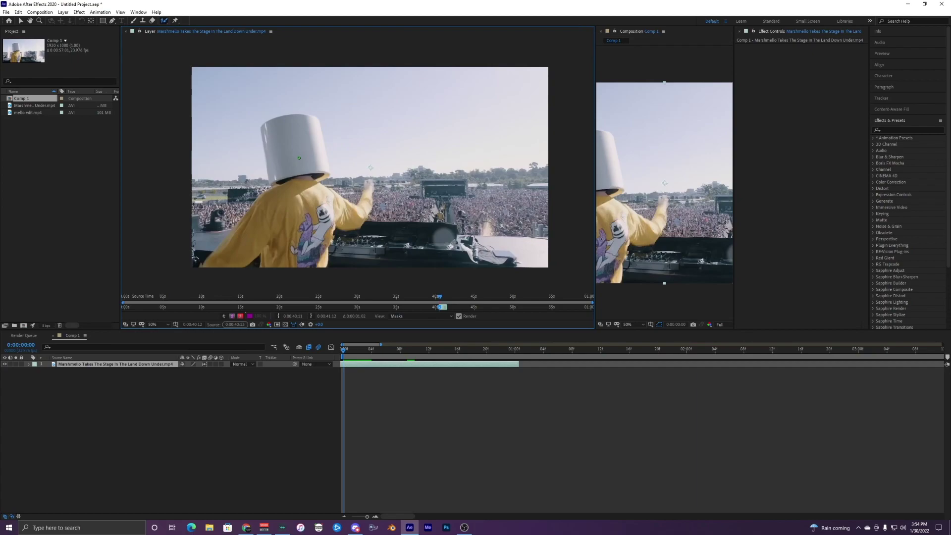
On the first frame, roto brush the performer's helmet and jacket as foreground and exclude the crowd beside the outstretched arm.
mouse_move(347, 350)
left_mouse_down()
mouse_move(356, 351)
mouse_move(343, 351)
left_mouse_up()
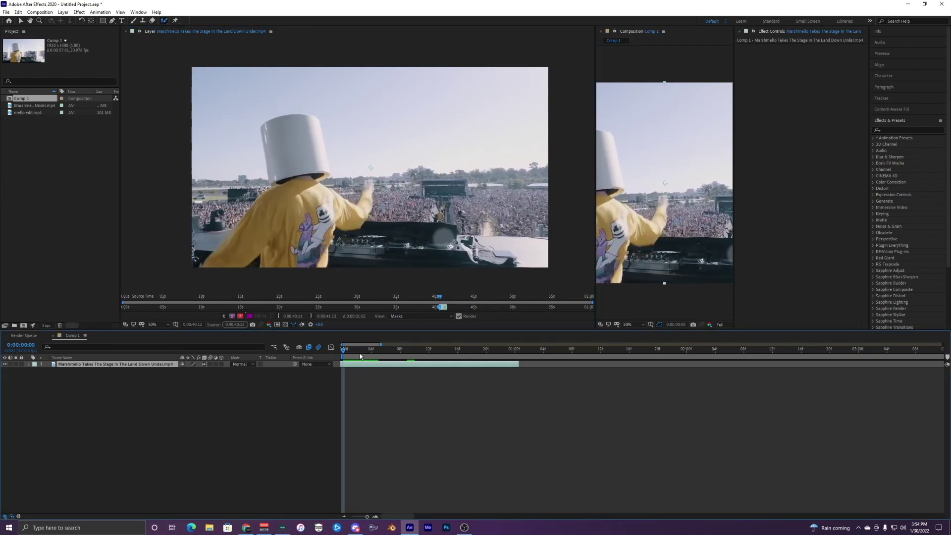
mouse_move(289, 140)
left_mouse_down()
mouse_move(290, 191)
mouse_move(264, 232)
mouse_move(281, 216)
mouse_move(327, 213)
left_mouse_up()
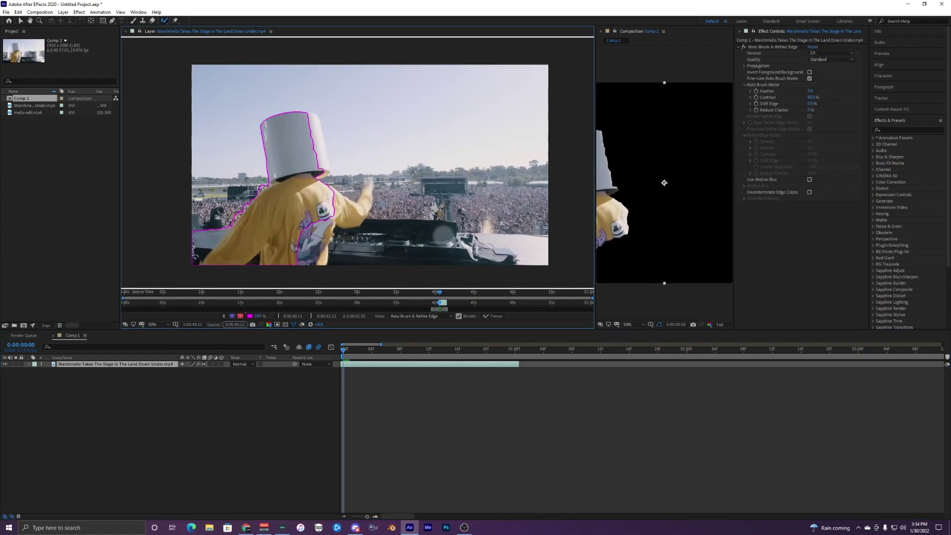
left_click_drag(264, 179, 196, 248, "alt")
Set the Roto Brush & Refine Edge quality to Best and keep its version at 2.0.
left_click(825, 60)
left_click(819, 62)
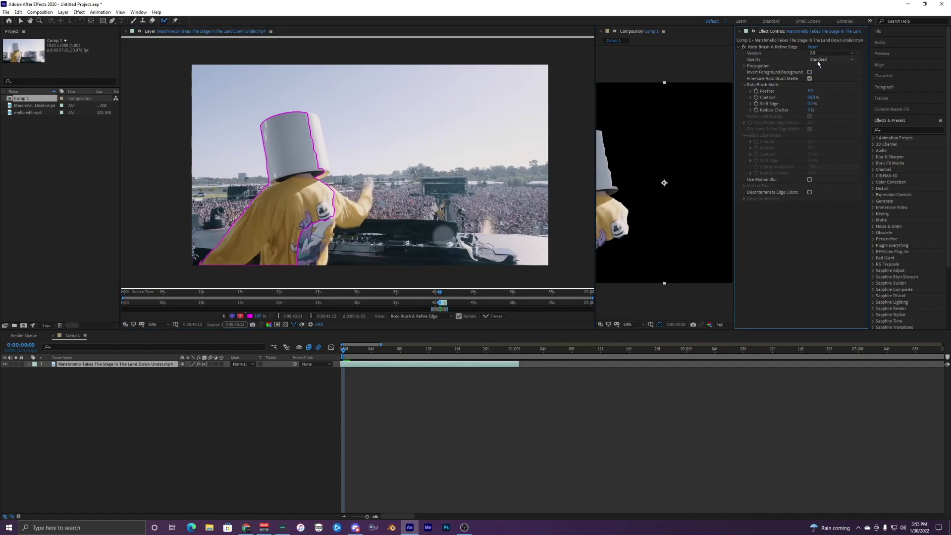
left_click(818, 61)
left_click(819, 76)
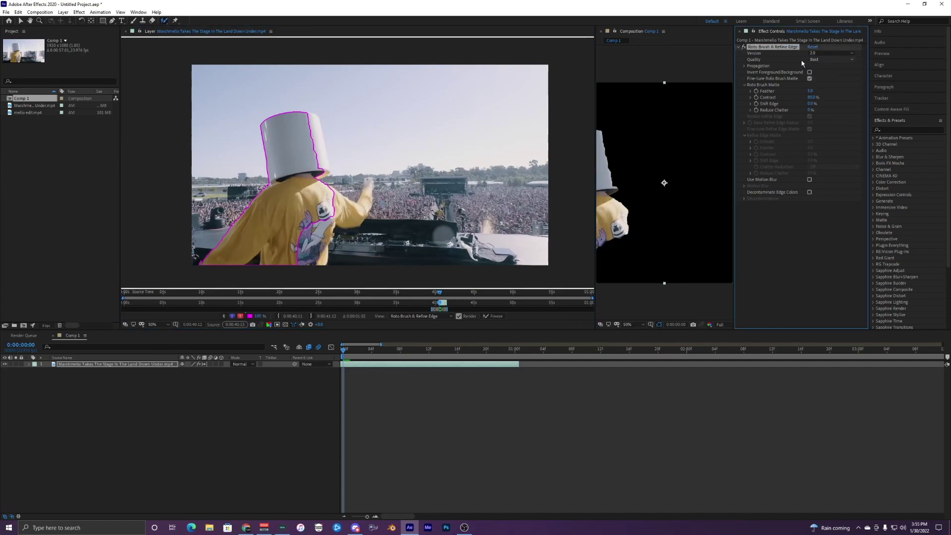
left_click(820, 54)
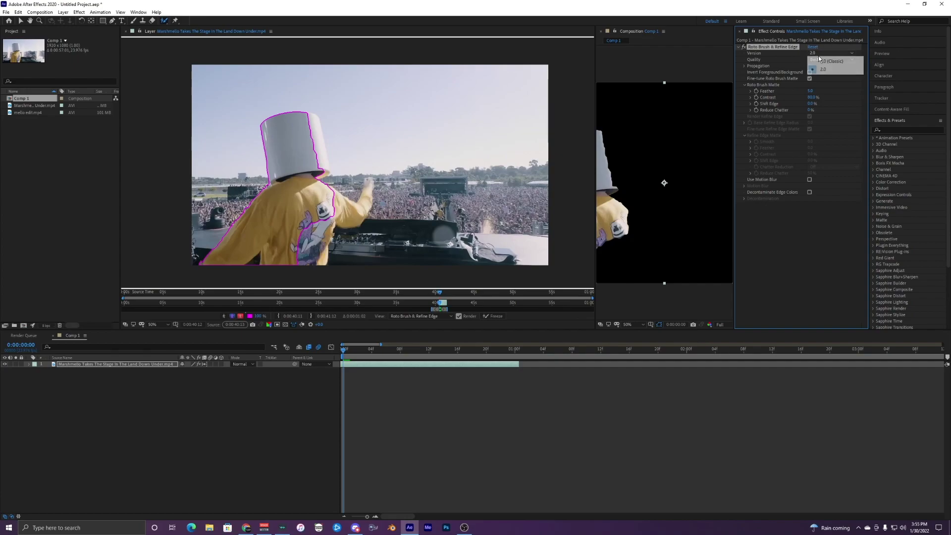
left_click(823, 69)
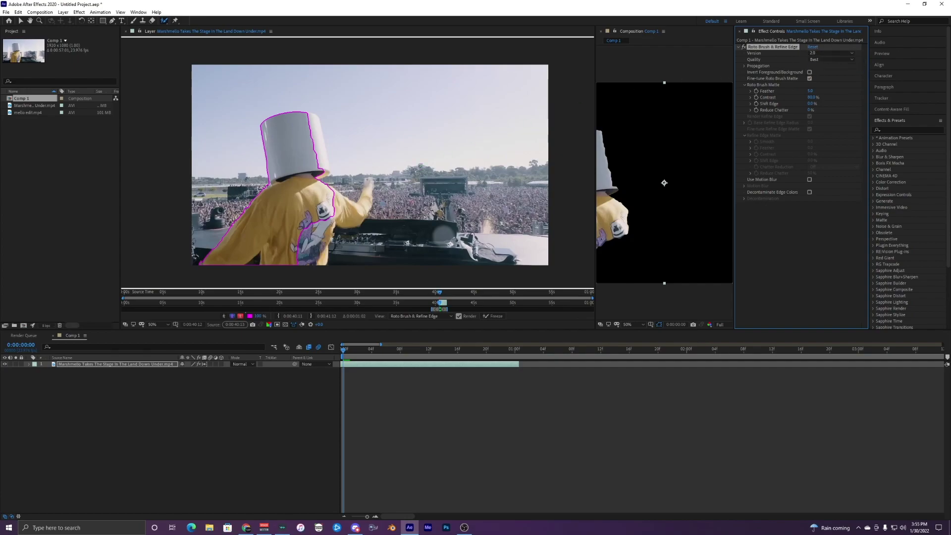
left_click(826, 52)
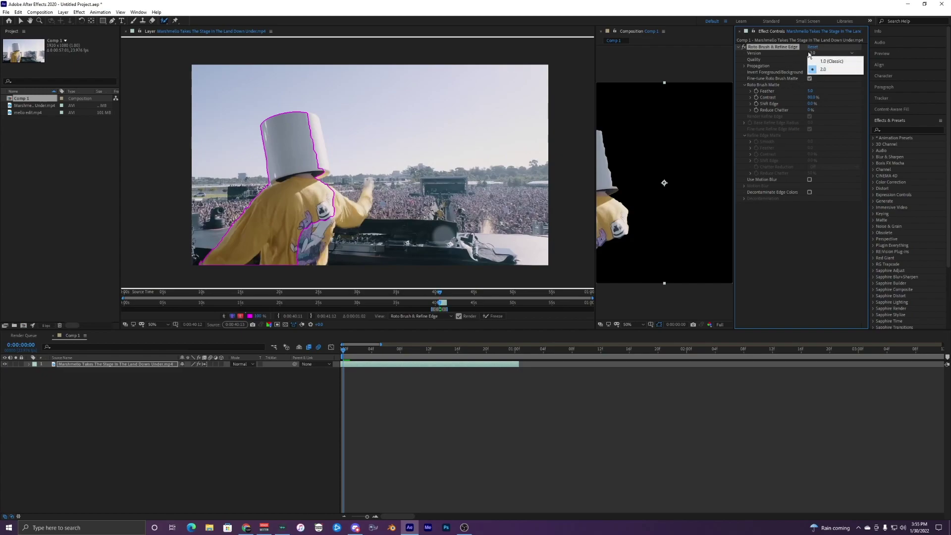
left_click(791, 56)
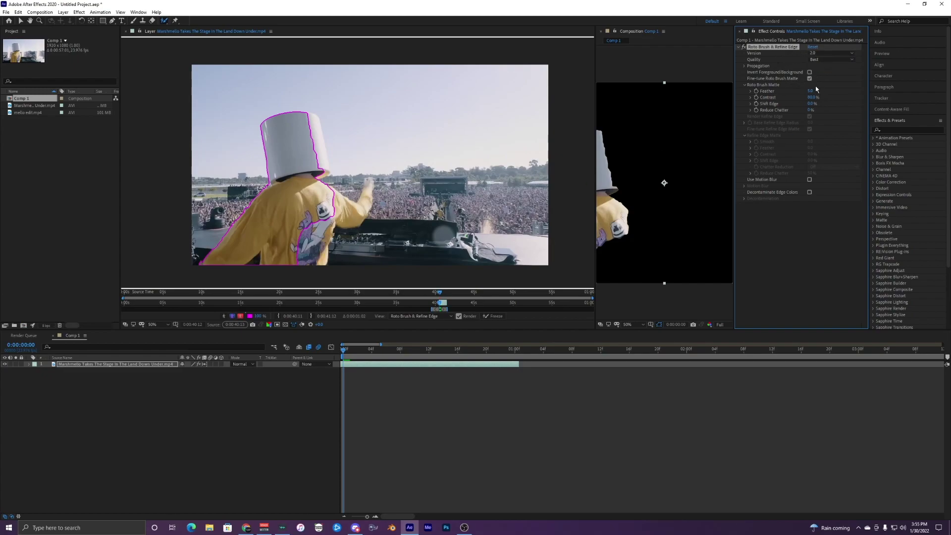
left_click(825, 53)
left_click(793, 60)
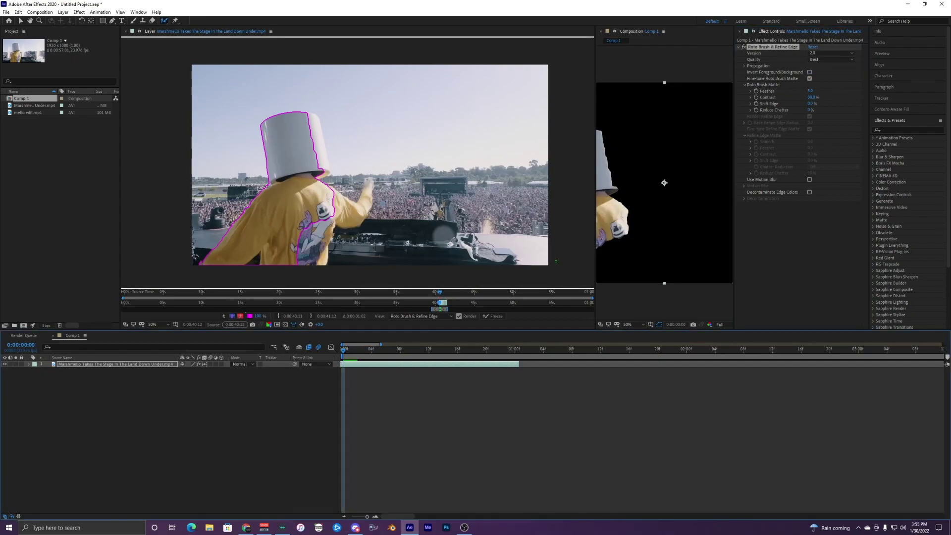
Add the rest of the jacket, the raised arm and the helmet's missing side to the roto selection, excluding the crowd above the arm.
left_click_drag(315, 215, 303, 282)
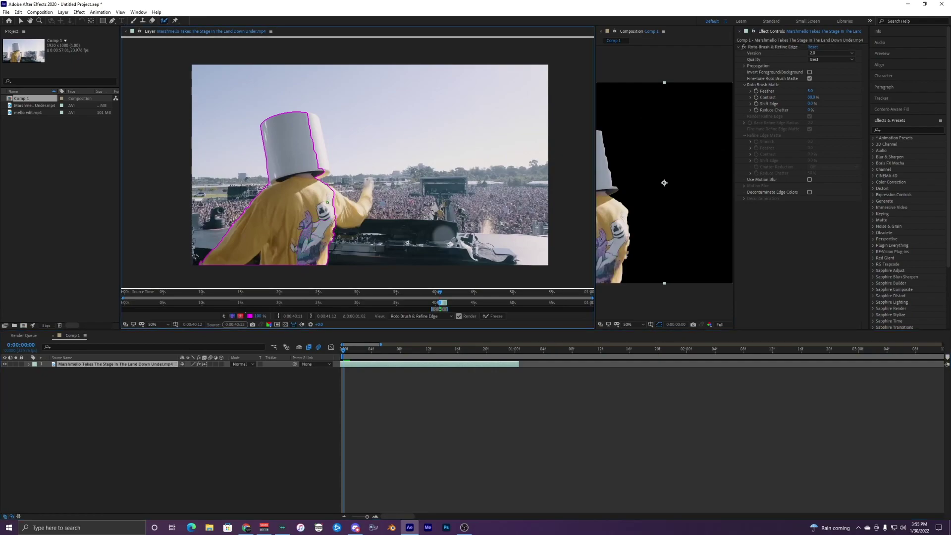
mouse_move(327, 202)
left_mouse_down()
mouse_move(360, 213)
mouse_move(373, 182)
left_mouse_up()
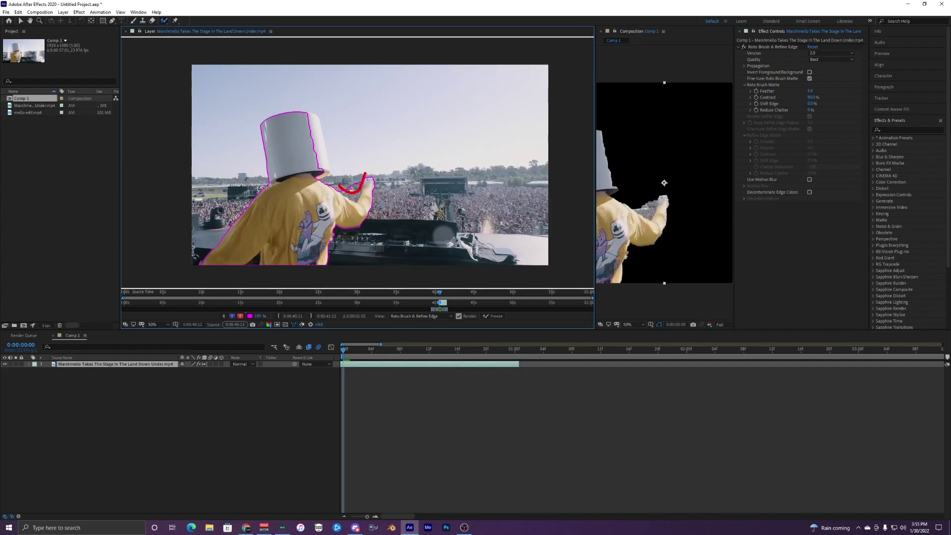
scroll(363, 207, "up", 2)
scroll(355, 204, "down", 2)
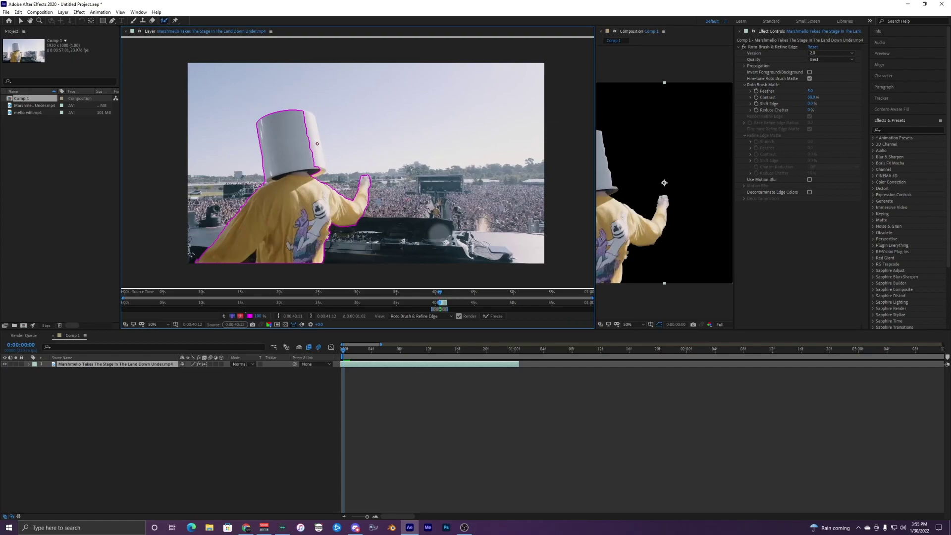
mouse_move(317, 144)
left_mouse_down()
mouse_move(308, 148)
mouse_move(303, 133)
left_mouse_up()
left_click_drag(318, 166, 315, 137)
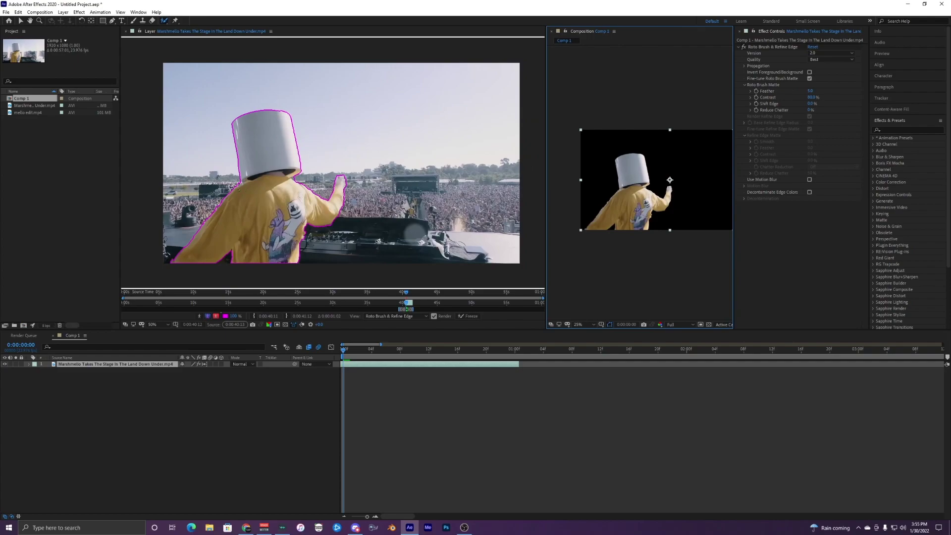
Inspect the cutout's edges in the composition and raise the Roto Brush matte feather to 27.7.
scroll(633, 195, "up", 2)
left_click_drag(646, 198, 660, 182)
scroll(604, 180, "up", 6)
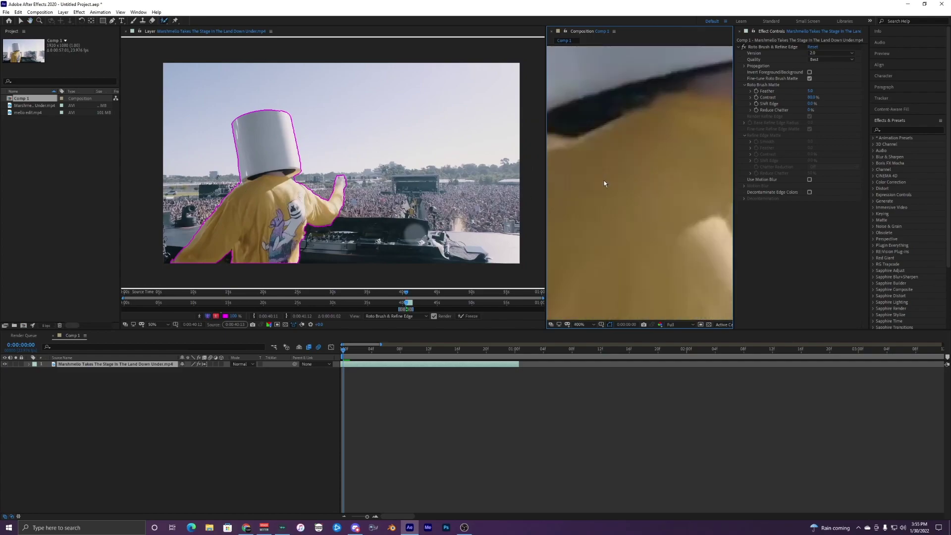
scroll(629, 213, "down", 6)
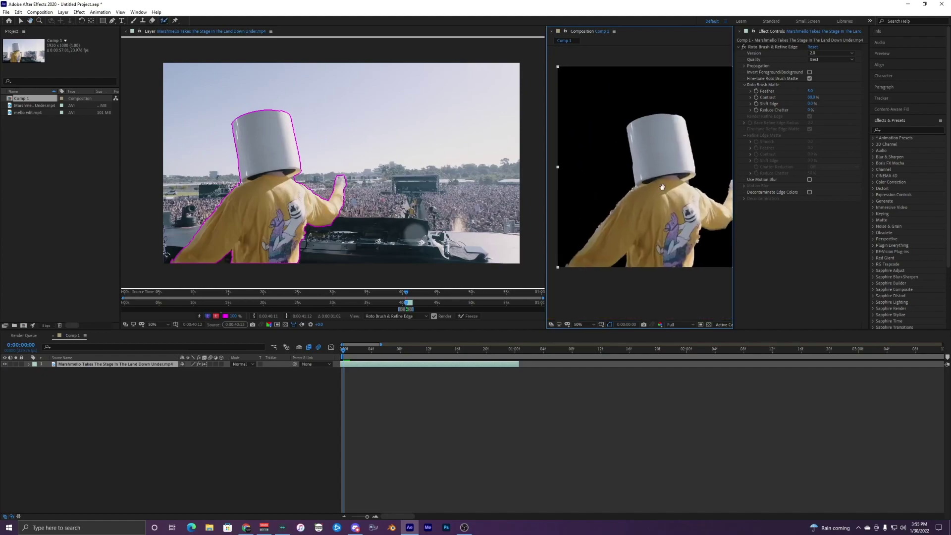
left_click_drag(810, 90, 813, 90)
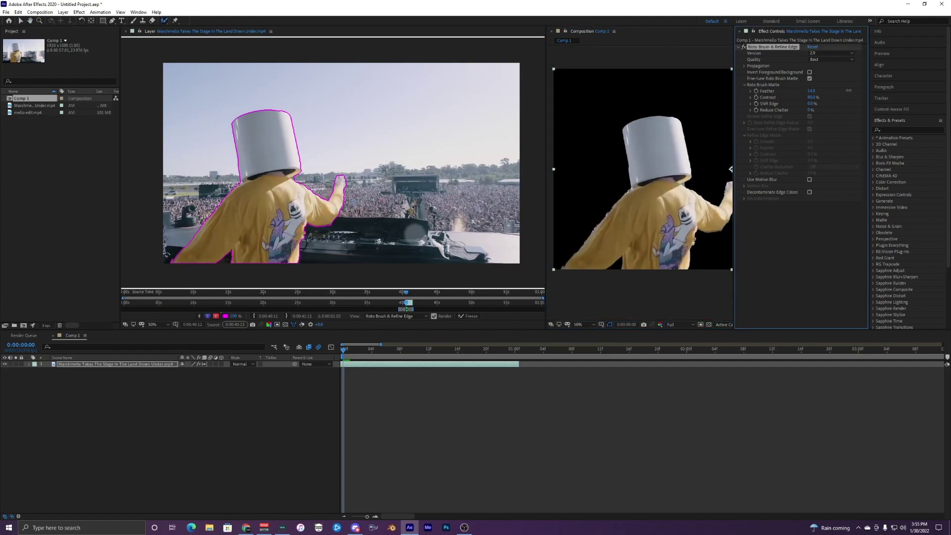
left_click_drag(946, 98, 790, 94)
scroll(618, 190, "down", 1)
scroll(635, 194, "up", 1)
mouse_move(650, 188)
left_mouse_down()
mouse_move(634, 194)
mouse_move(646, 180)
mouse_move(606, 178)
mouse_move(614, 199)
mouse_move(653, 178)
left_mouse_up()
scroll(639, 180, "down", 1)
scroll(639, 179, "up", 1)
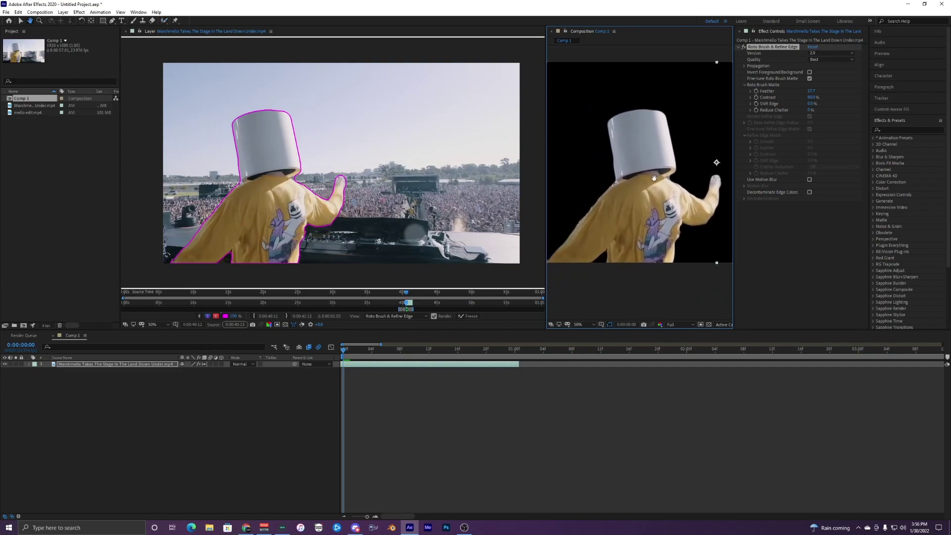
scroll(645, 179, "down", 1)
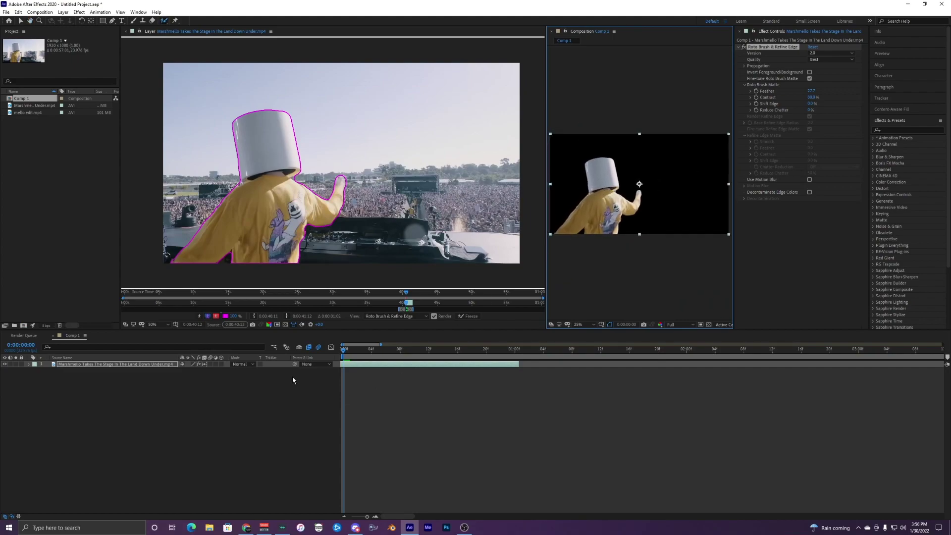
Correct the roto selection around the raised hand and forearm on frame 0:00:00:01.
left_click(350, 349)
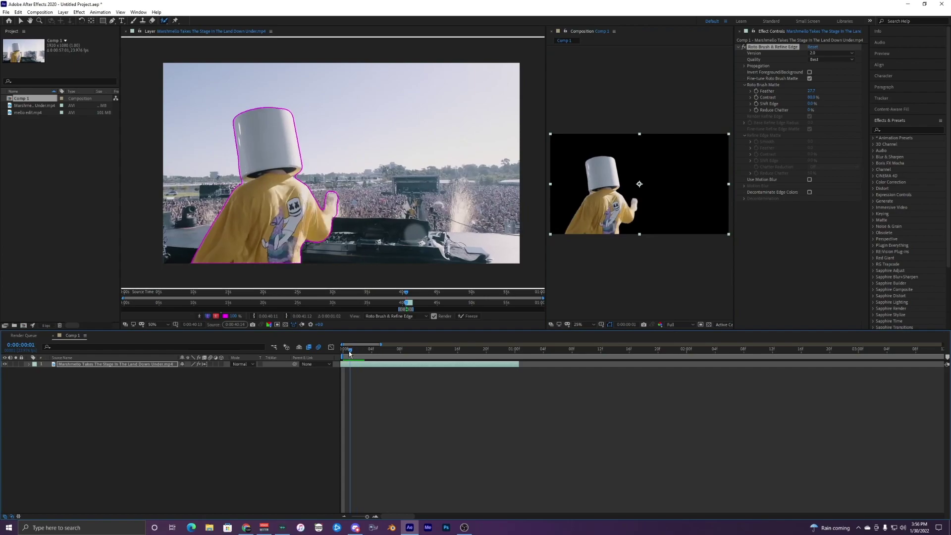
left_click_drag(331, 199, 353, 200)
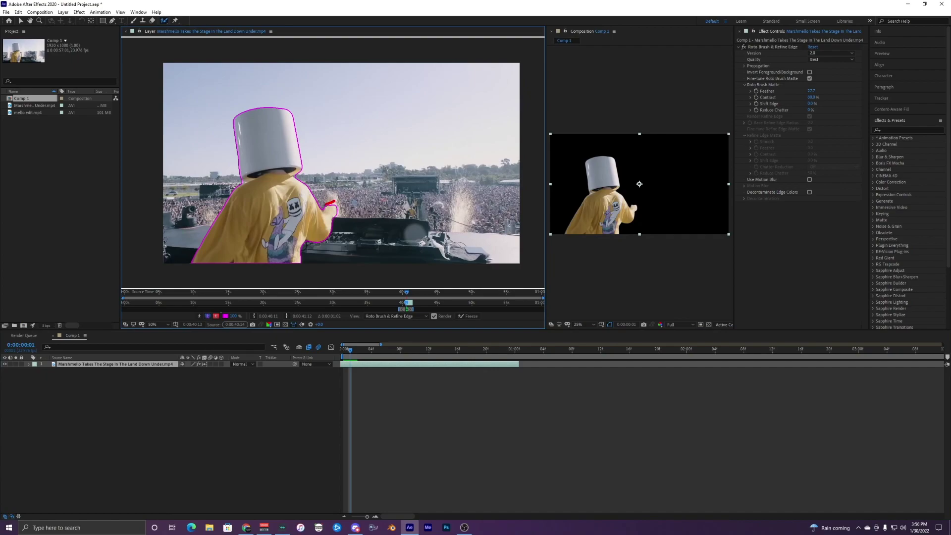
left_click_drag(324, 224, 329, 218)
Propagate the roto outline frame by frame up to 0:00:00:05, checking that it follows the performer.
left_click(358, 352)
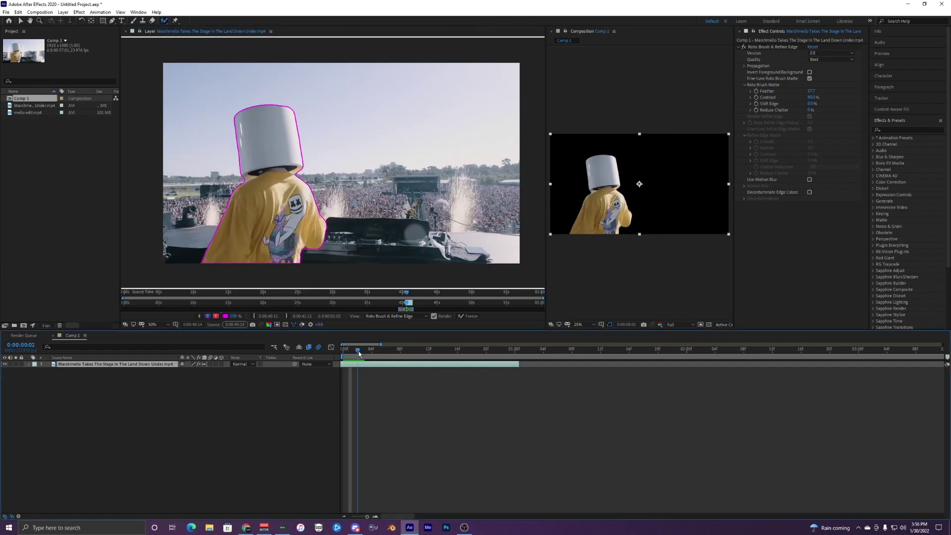
key("Page_Down")
key("Page_Down")
key("Page_Down")
key("Page_Down")
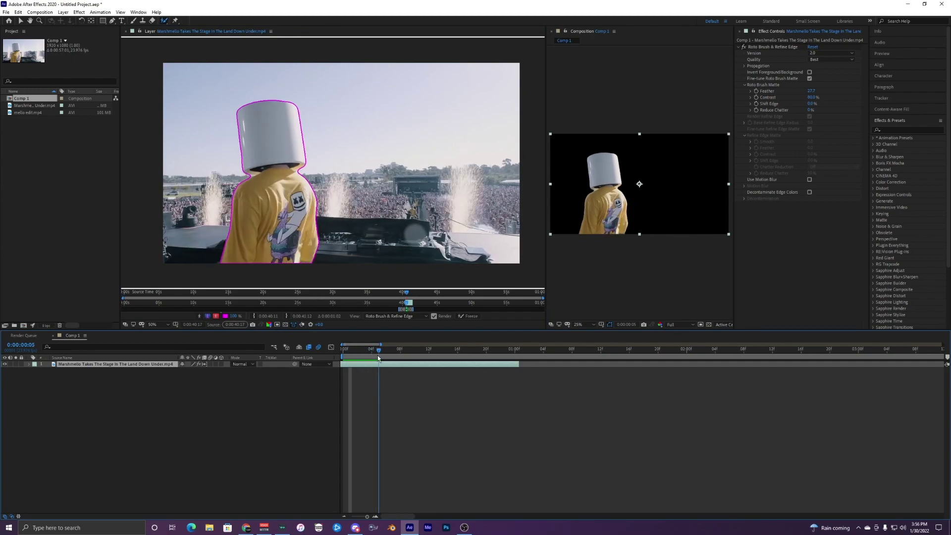
Propagate the roto outline through the following frames, return to the first frame and freeze the Roto Brush propagation.
key("Page_Down")
key("Page_Down")
key("Page_Down")
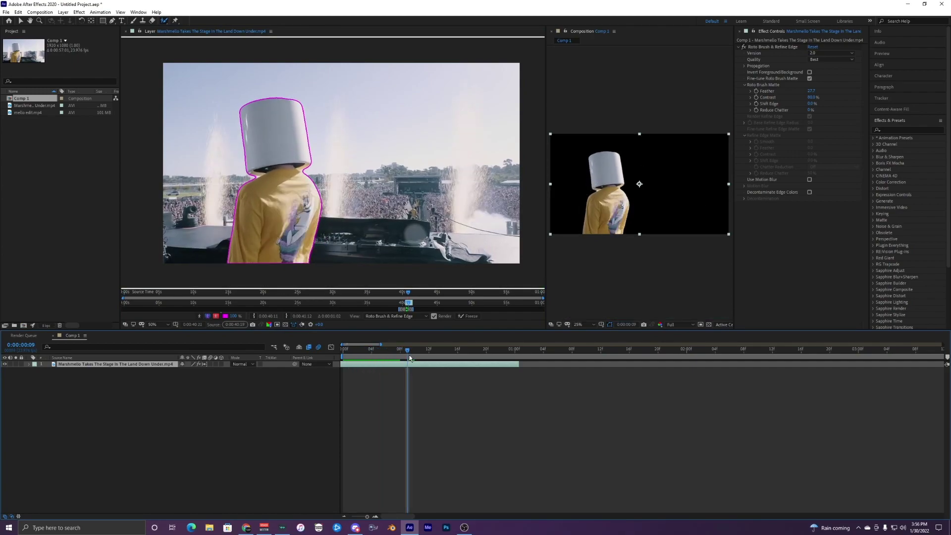
mouse_move(407, 352)
left_mouse_down()
mouse_move(493, 353)
mouse_move(342, 354)
left_mouse_up()
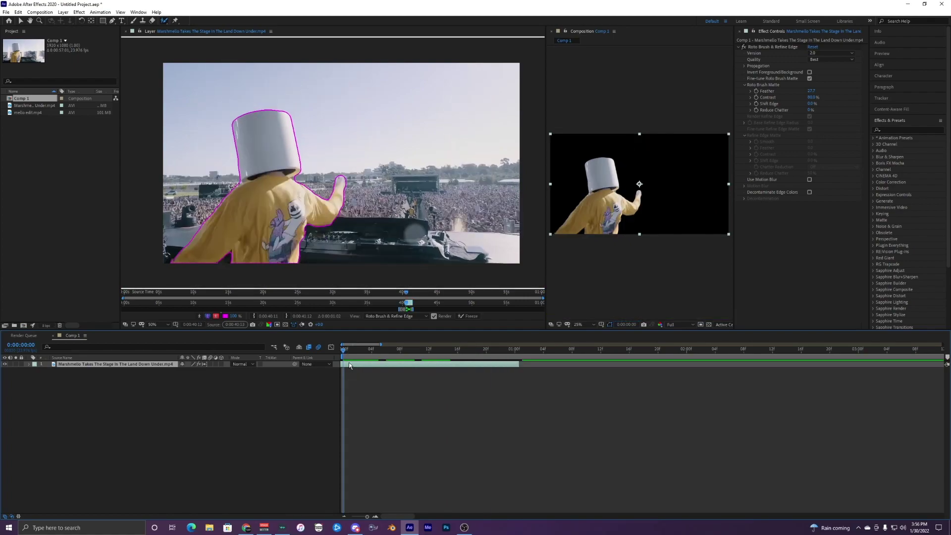
left_click(469, 316)
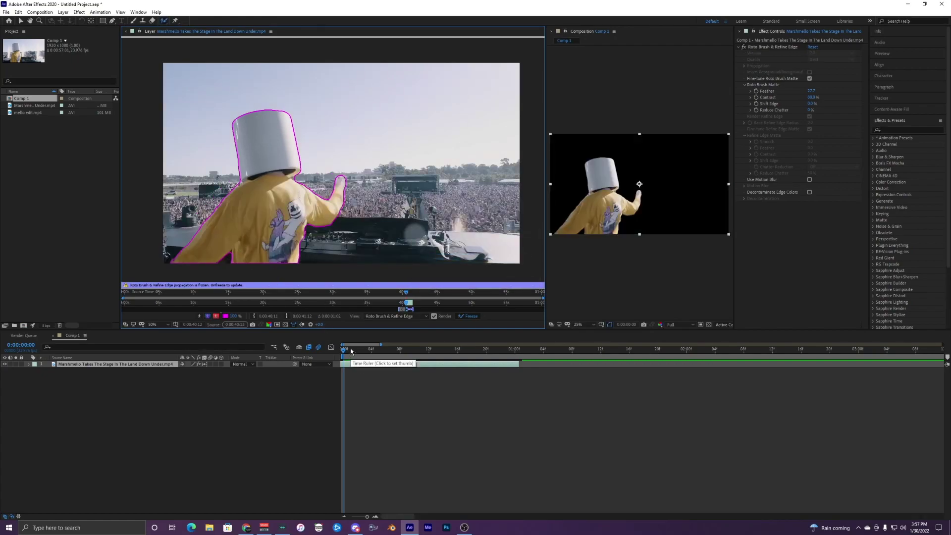
Play back the frozen cutout and close the layer view so the composition fills the viewer.
key("space")
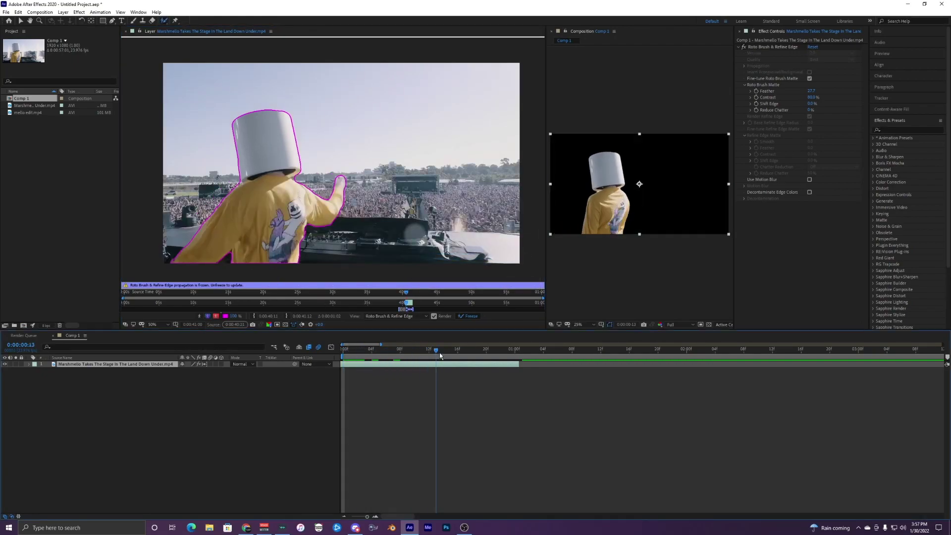
key("space")
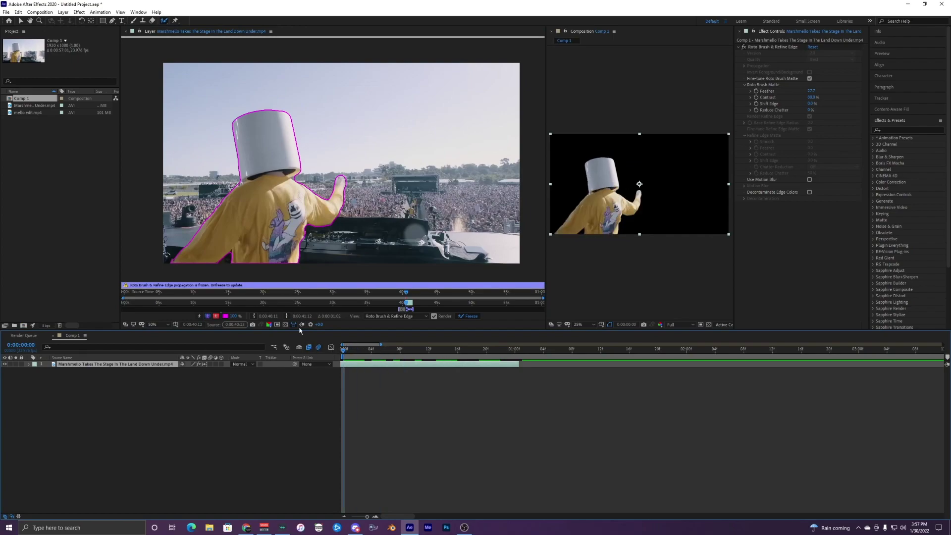
left_click(126, 31)
scroll(373, 203, "up", 3)
scroll(372, 215, "down", 1)
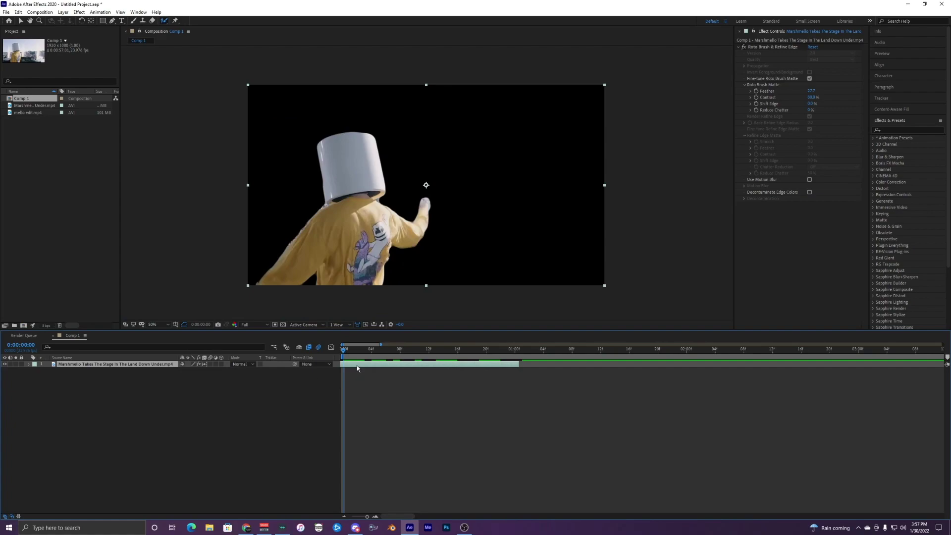
Duplicate the rotoscoped clip layer and remove the Roto Brush & Refine Edge effect from the lower copy.
key("ctrl+d")
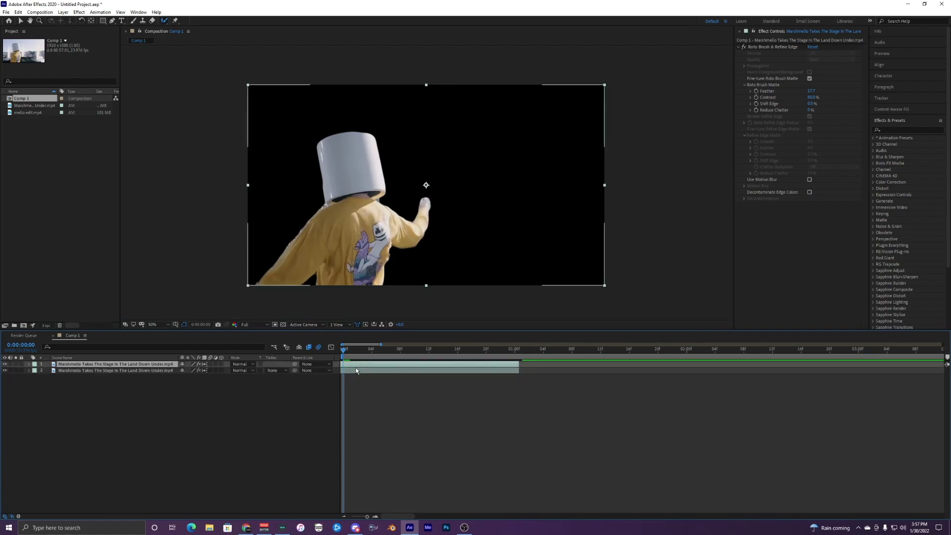
left_click(357, 370)
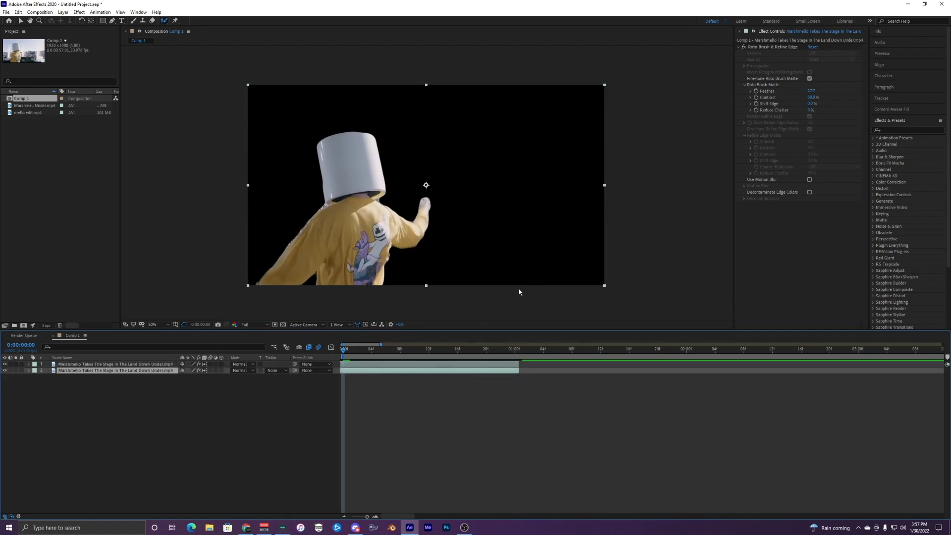
left_click(773, 47)
key("Delete")
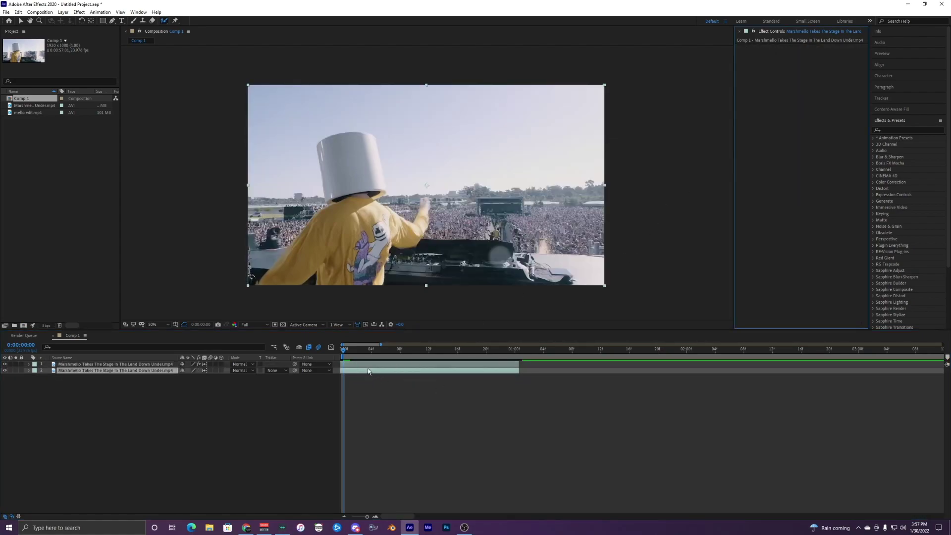
Check the two layers by toggling their visibility, and duplicate the lower layer that has no Roto Brush.
left_click(399, 364)
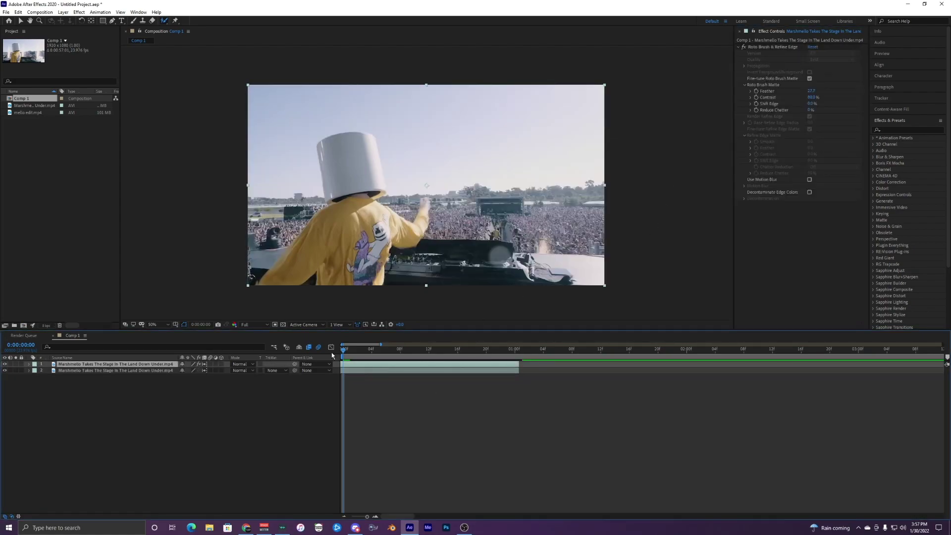
left_click(5, 364)
left_click(5, 371)
left_click(5, 370)
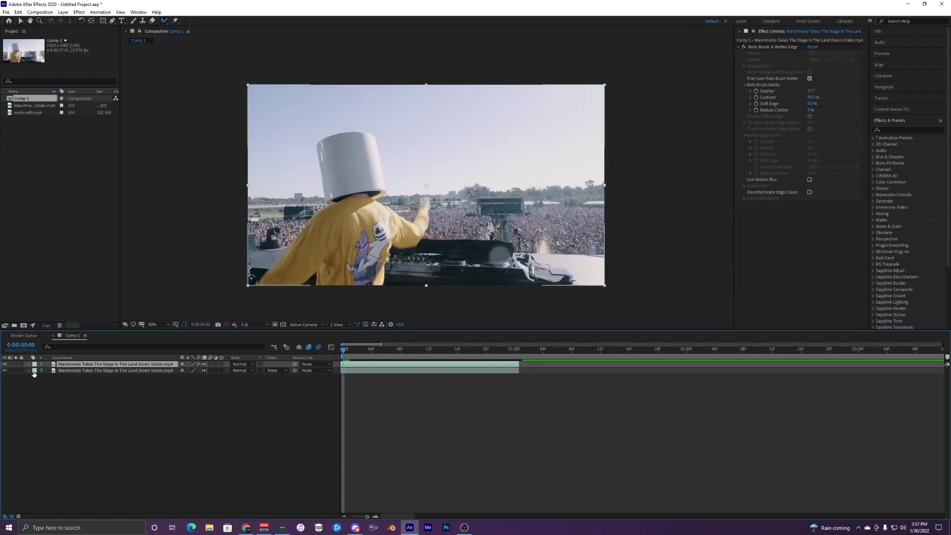
left_click(361, 372)
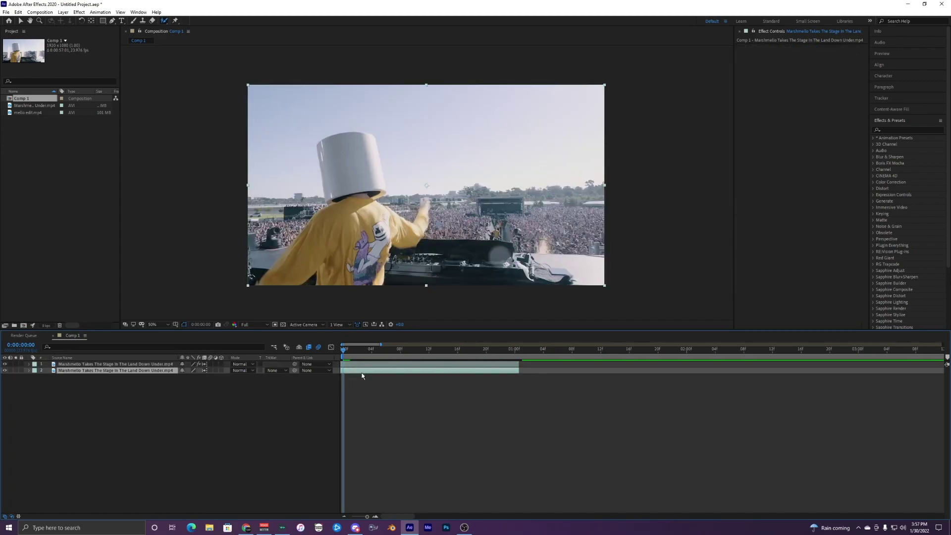
key("ctrl+d")
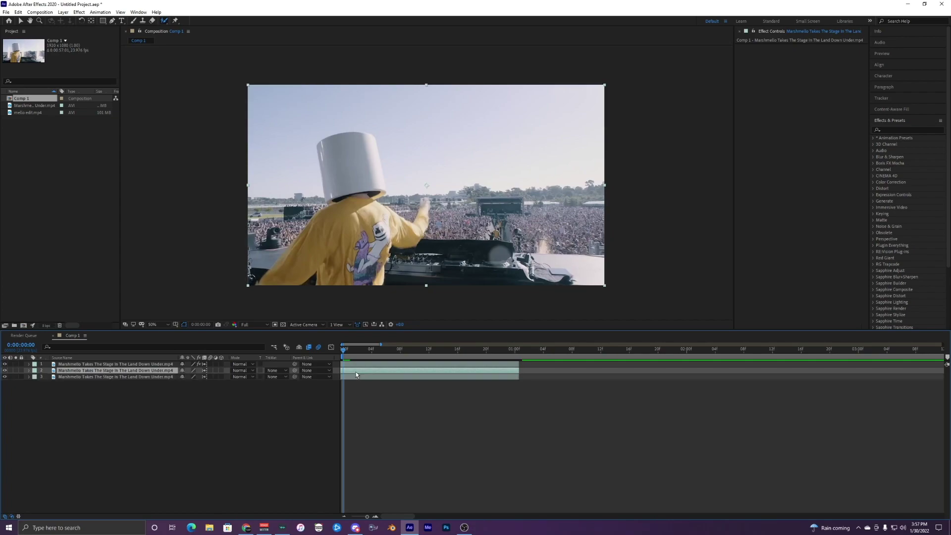
left_click(356, 364)
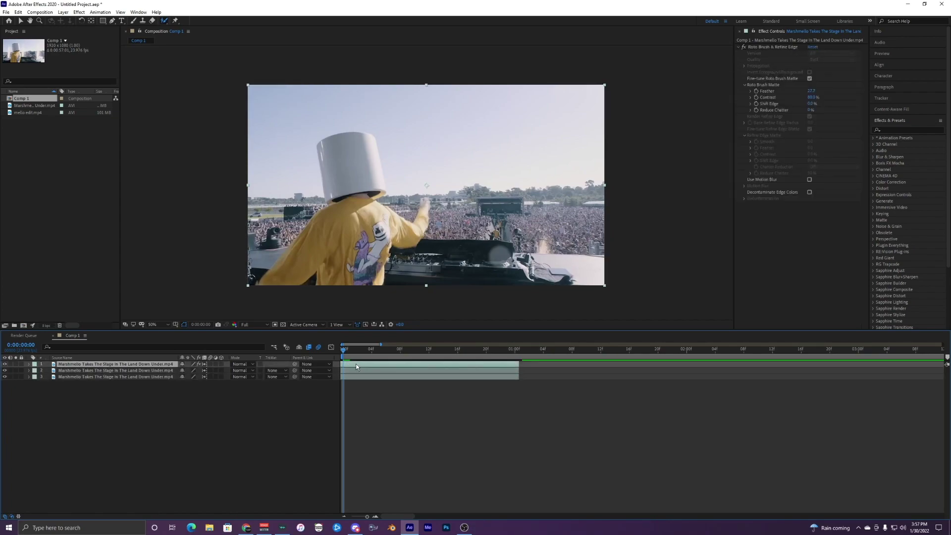
left_click(355, 372)
left_click(358, 379)
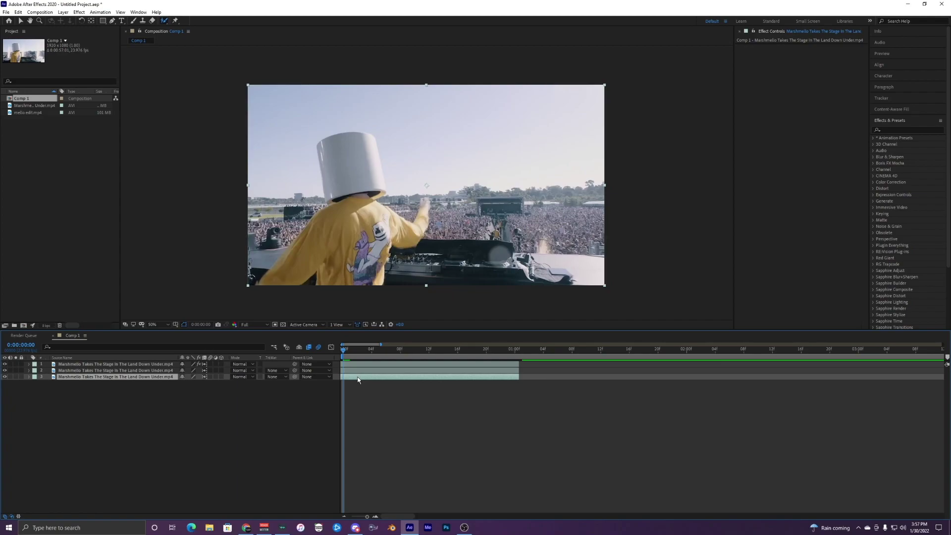
left_click(361, 370)
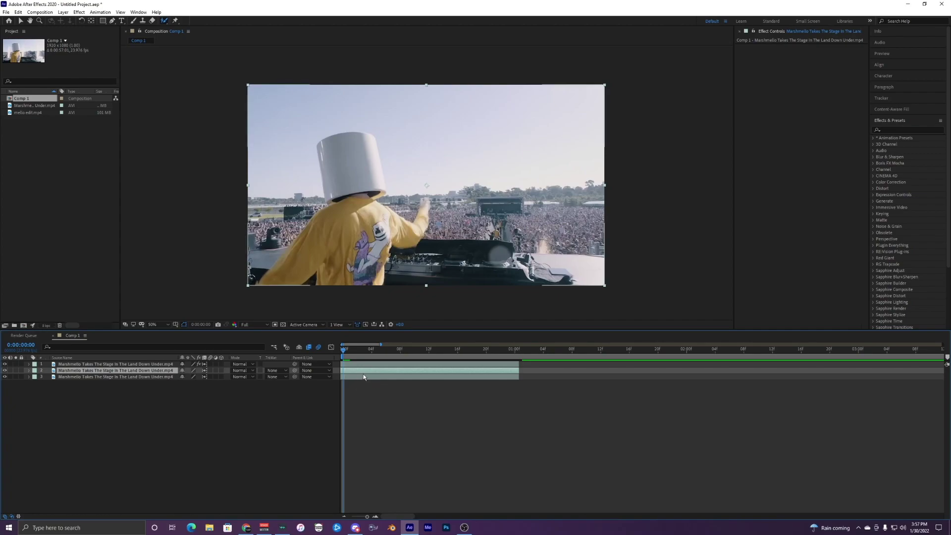
left_click(354, 365)
left_click(349, 370)
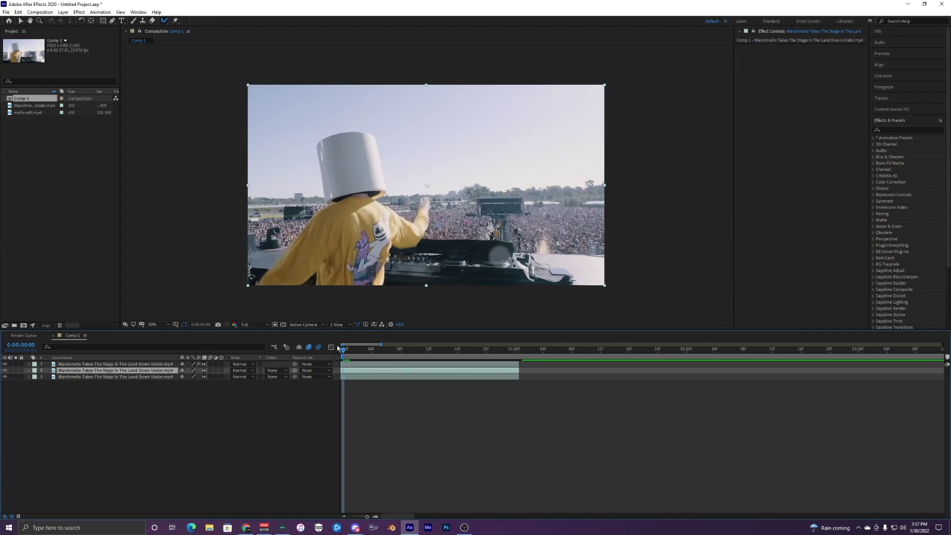
Find CC Mr. Mercury and apply it to the middle clip layer at the first frame.
mouse_move(343, 349)
left_mouse_down()
mouse_move(368, 351)
mouse_move(334, 354)
left_mouse_up()
left_click(902, 131)
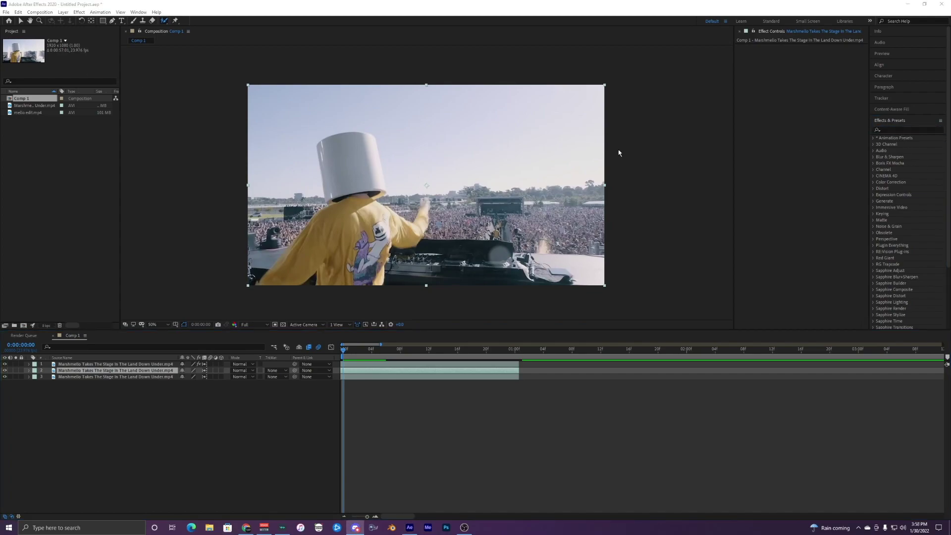
left_click(904, 131)
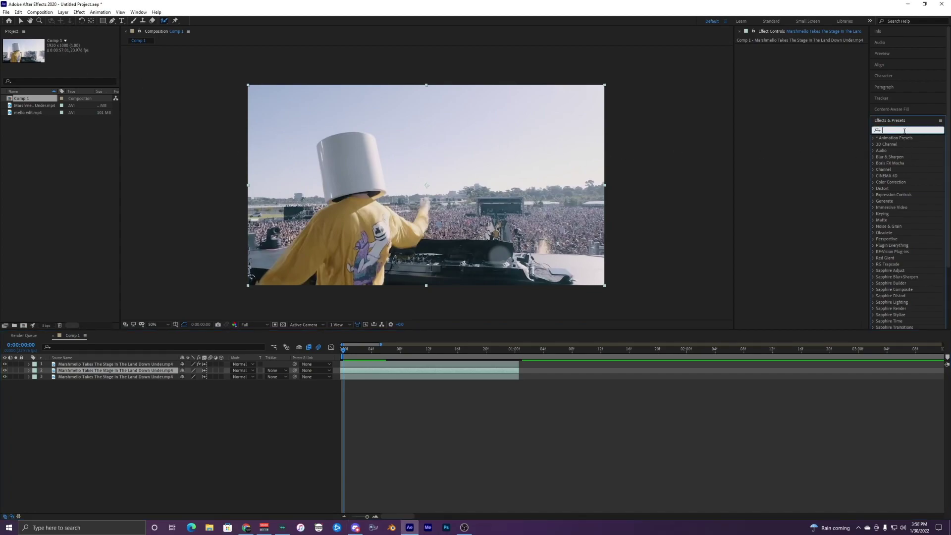
type("cc Mr")
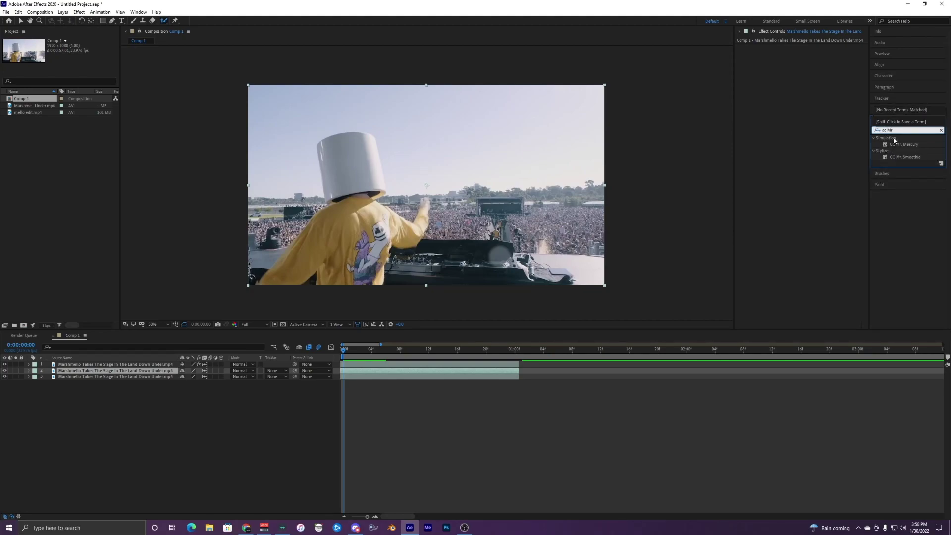
left_click_drag(904, 144, 330, 356)
left_click(351, 355)
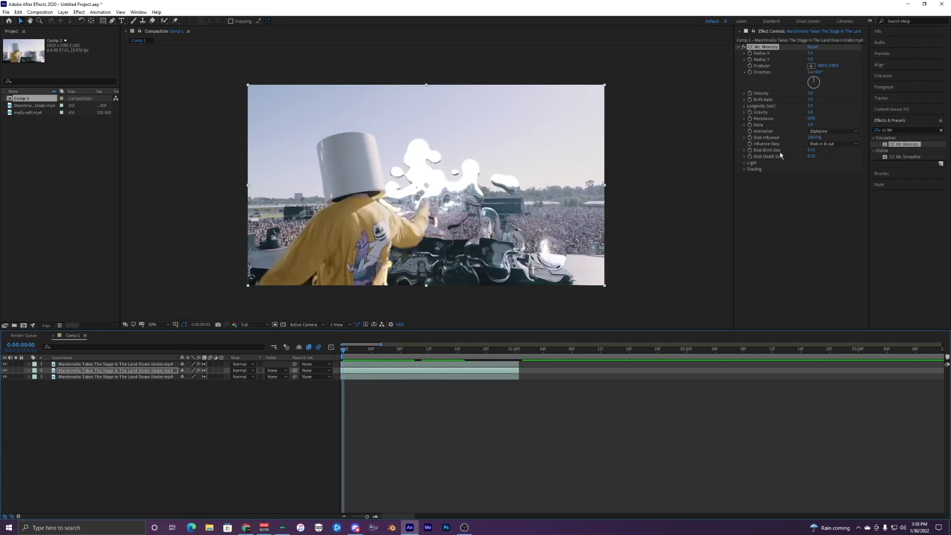
Raise the velocity and birth rate of CC Mr. Mercury until the liquid covers the frame, and preview the animation.
left_click_drag(809, 94, 811, 94)
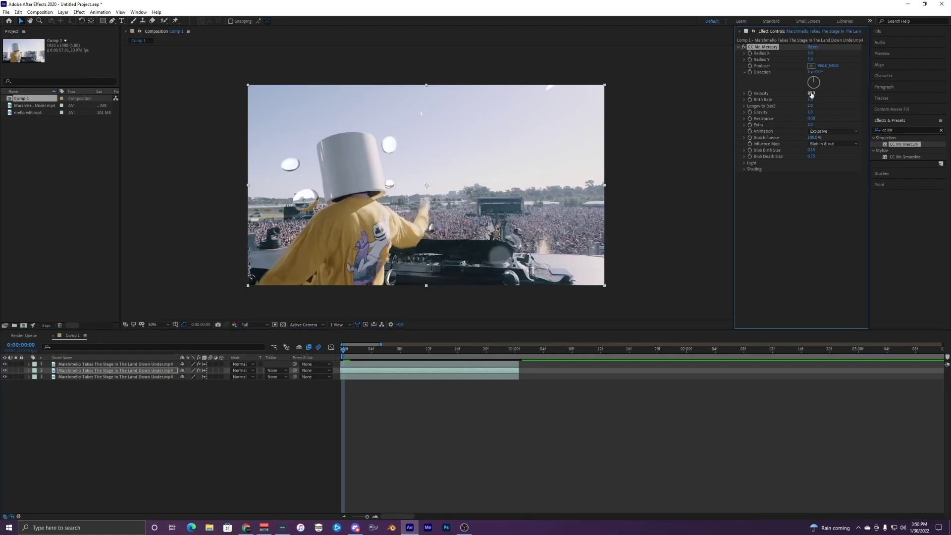
left_click(810, 100)
type("20")
key("Return")
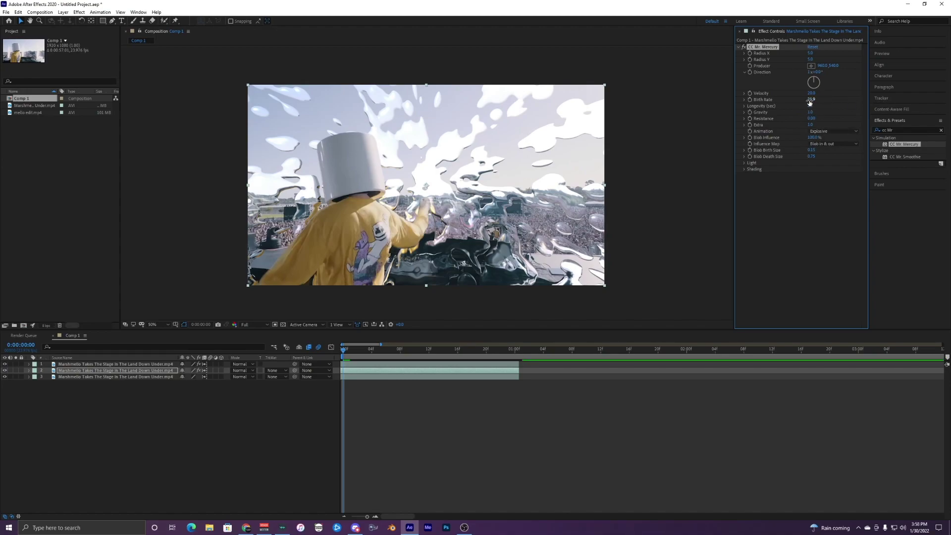
left_click(811, 100)
key("Return")
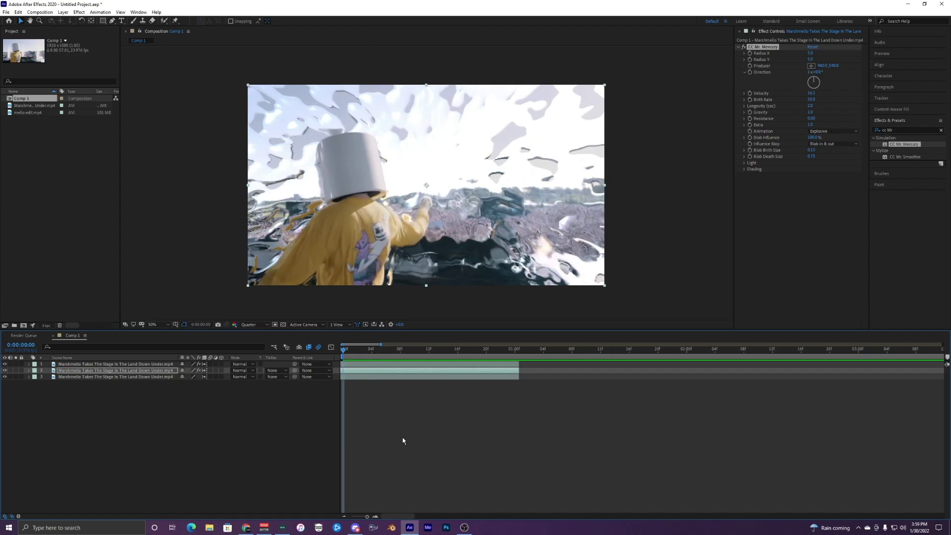
key("space")
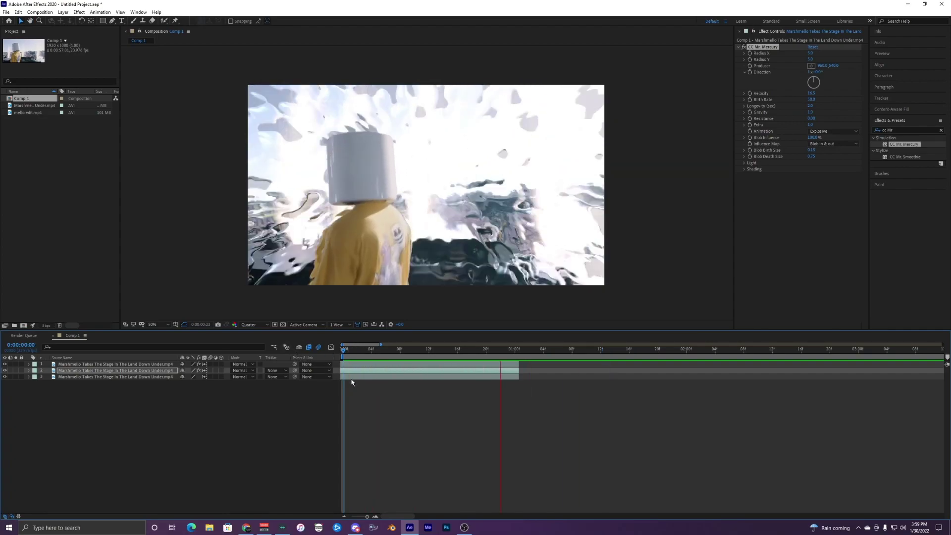
Find Optics Compensation and add it to the middle layer above CC Mr. Mercury.
key("alt+Tab")
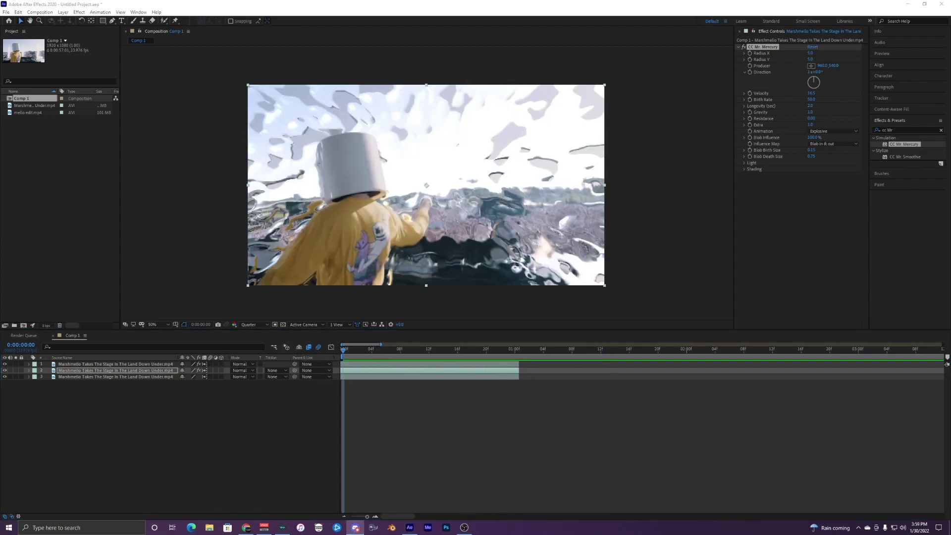
left_click(881, 129)
double_click(901, 130)
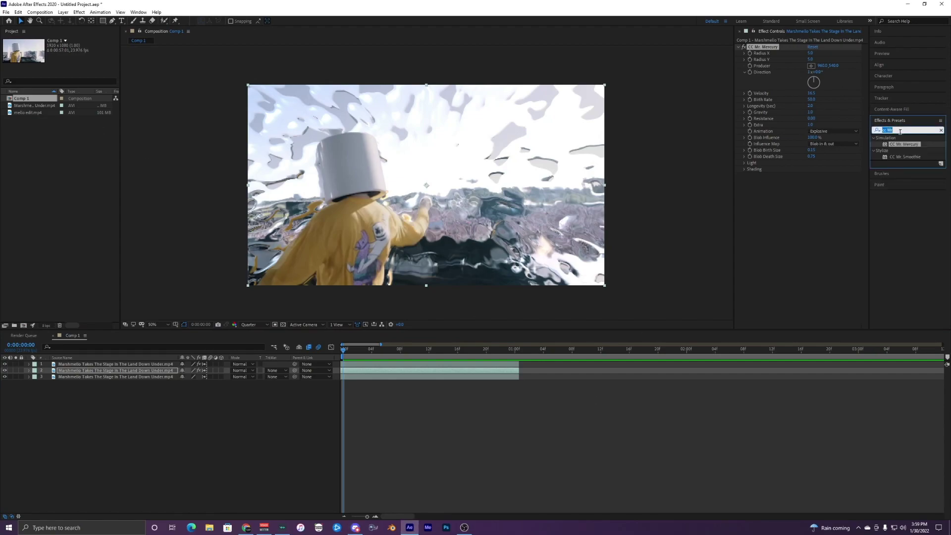
key("BackSpace")
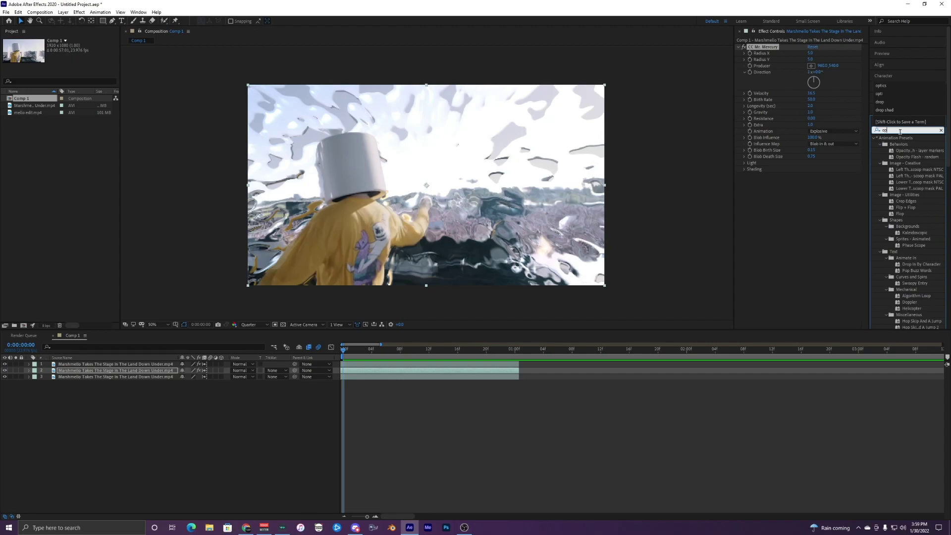
type("optics")
left_click_drag(899, 142, 762, 44)
Raise the Optics Compensation field of view to about 173 to shrink the liquid to a small central blob, and return to the first frame.
left_click_drag(348, 352, 372, 350)
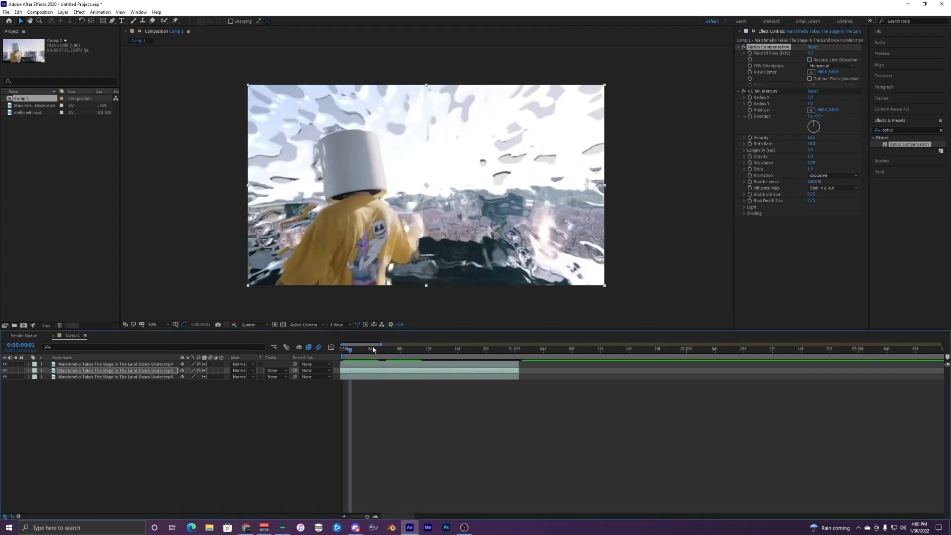
left_click(811, 53)
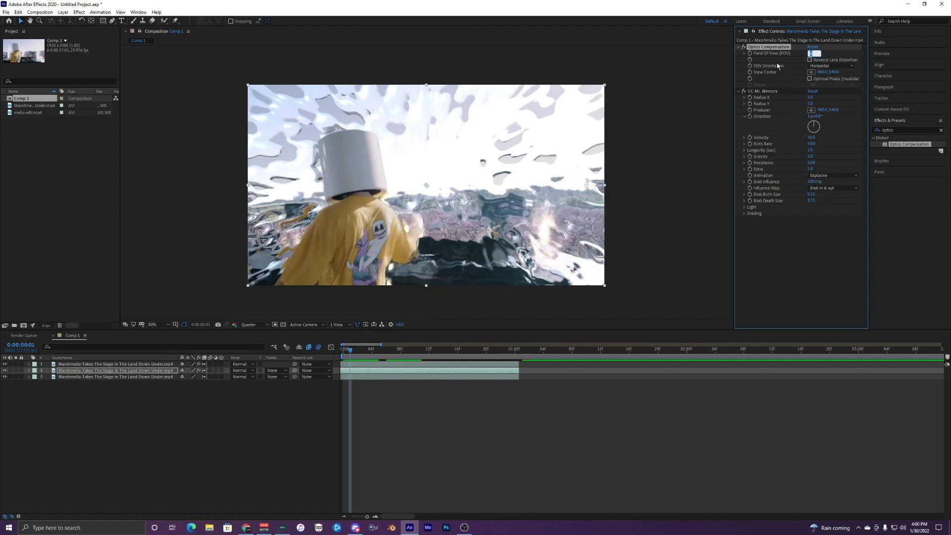
left_click(798, 51)
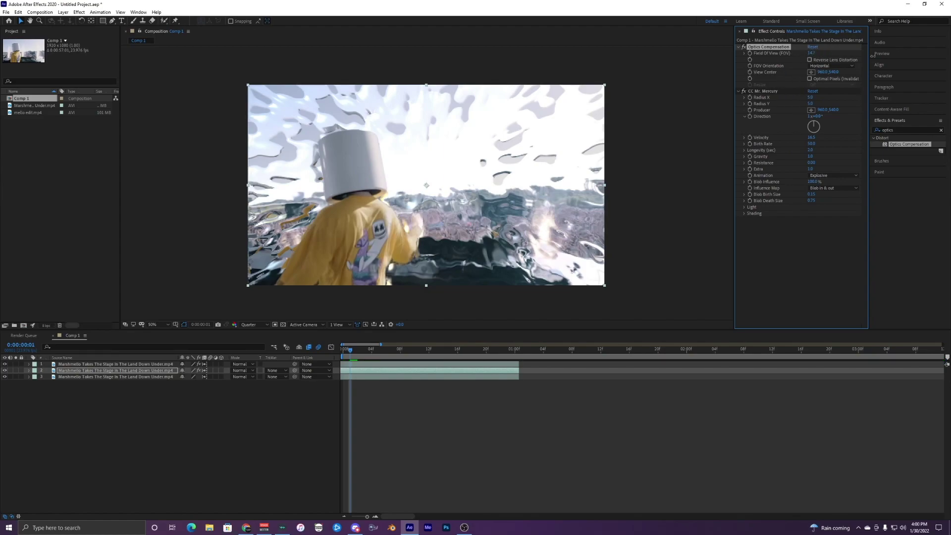
left_click(811, 53)
type("10")
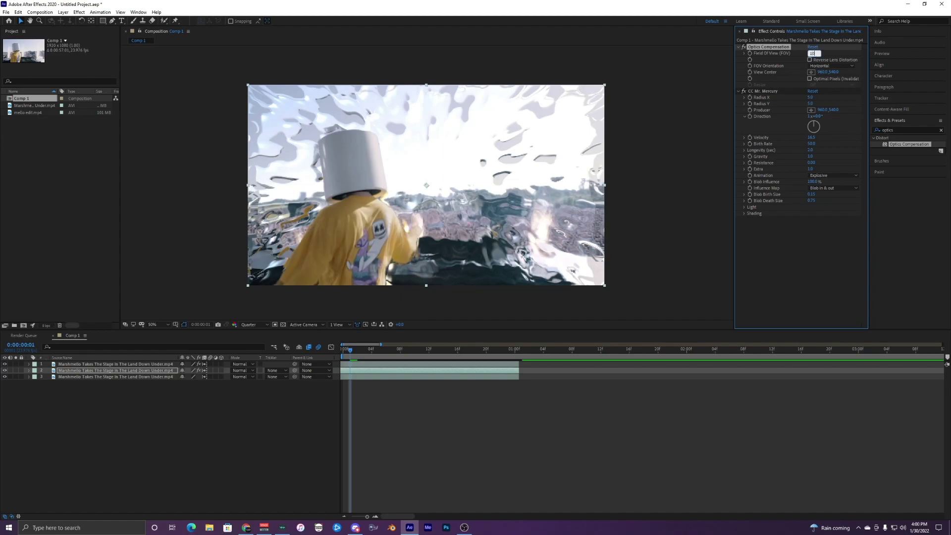
type("0")
key("Return")
left_click_drag(813, 53, 949, 53)
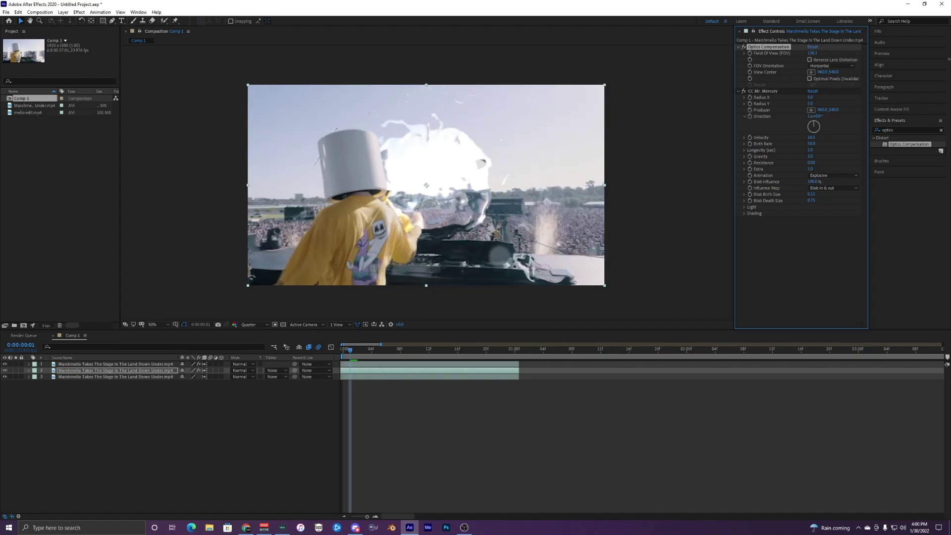
left_click_drag(816, 54, 890, 61)
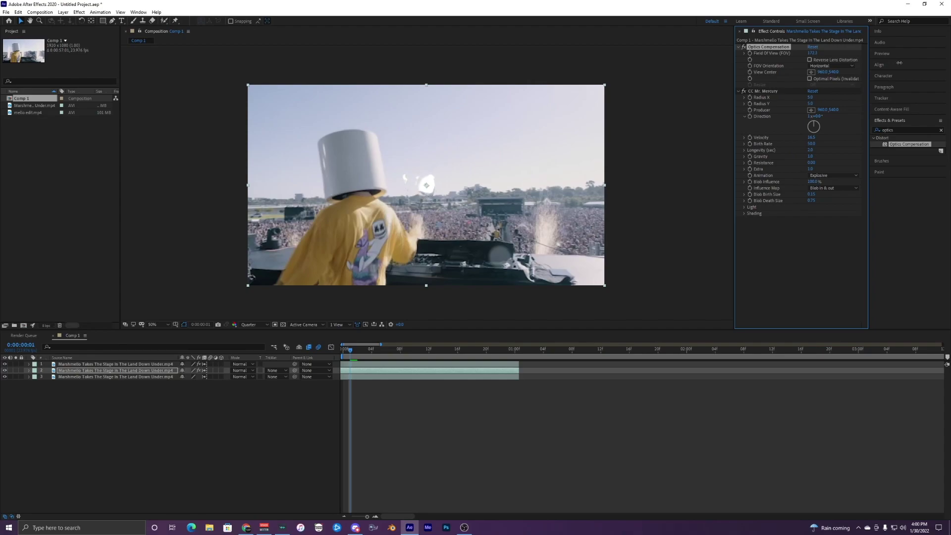
left_click_drag(350, 351, 323, 349)
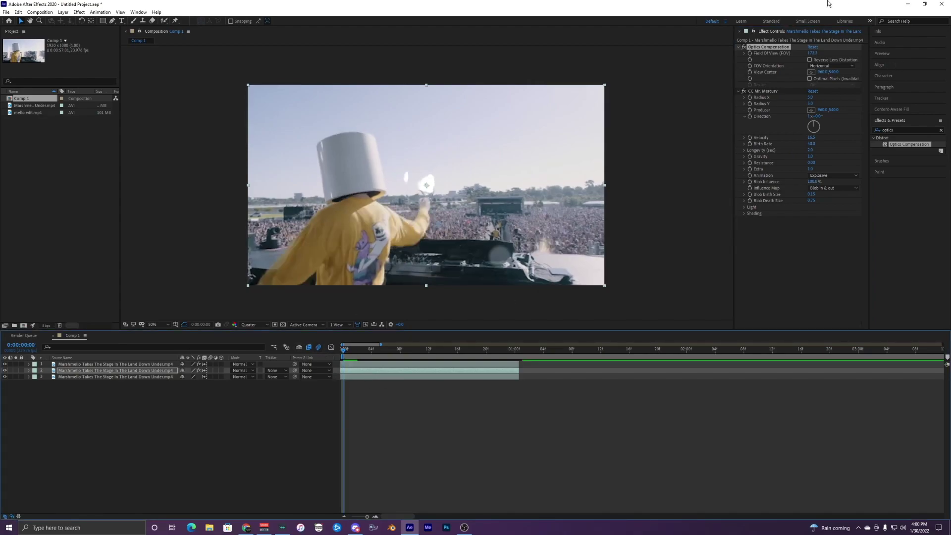
Keyframe the Optics Compensation field of view from the first frame down to 0 at frame 17, and preview the animation.
left_click(751, 57)
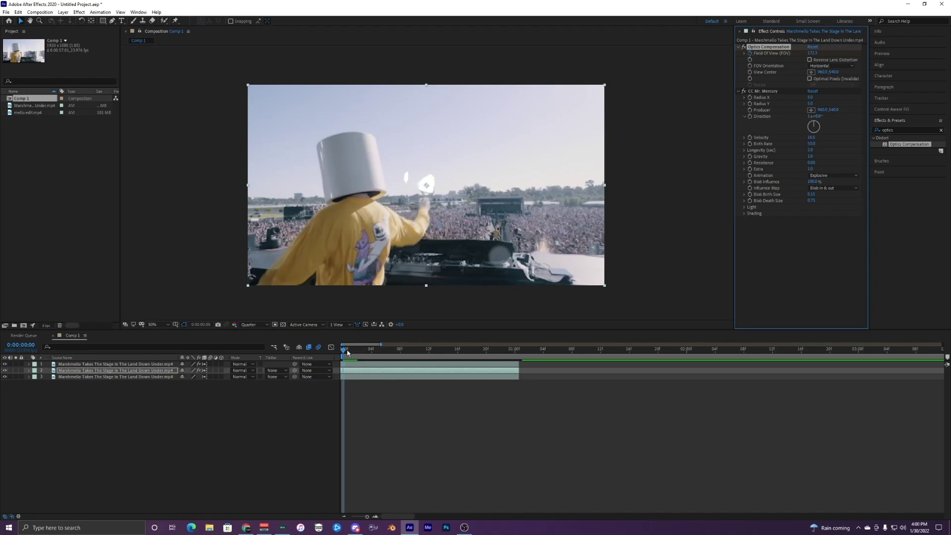
left_click_drag(347, 352, 468, 362)
left_click_drag(812, 53, 186, 83)
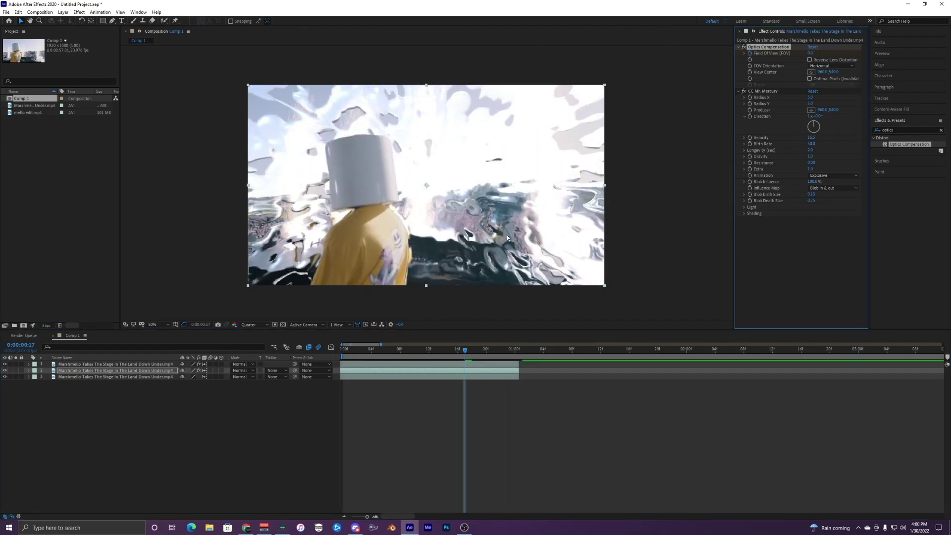
key("u")
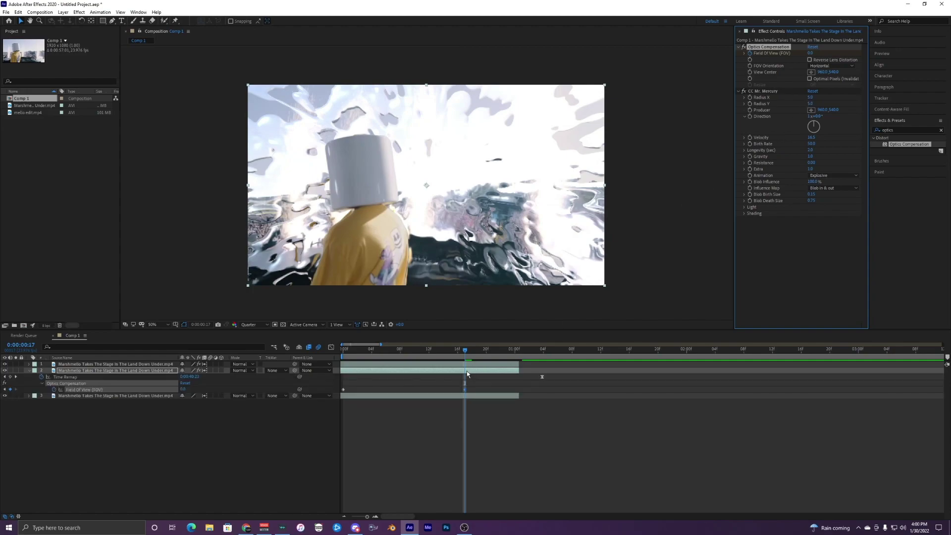
left_click(474, 384)
key("space")
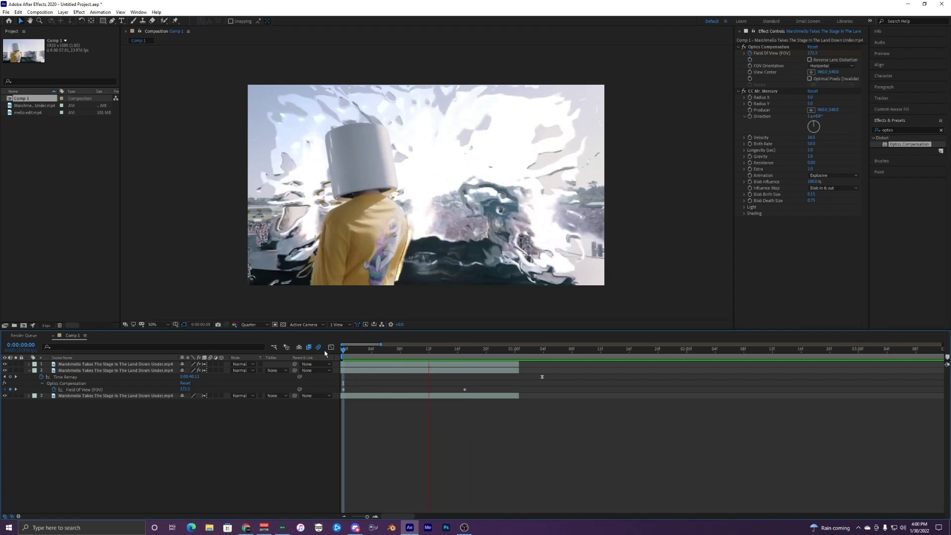
key("space")
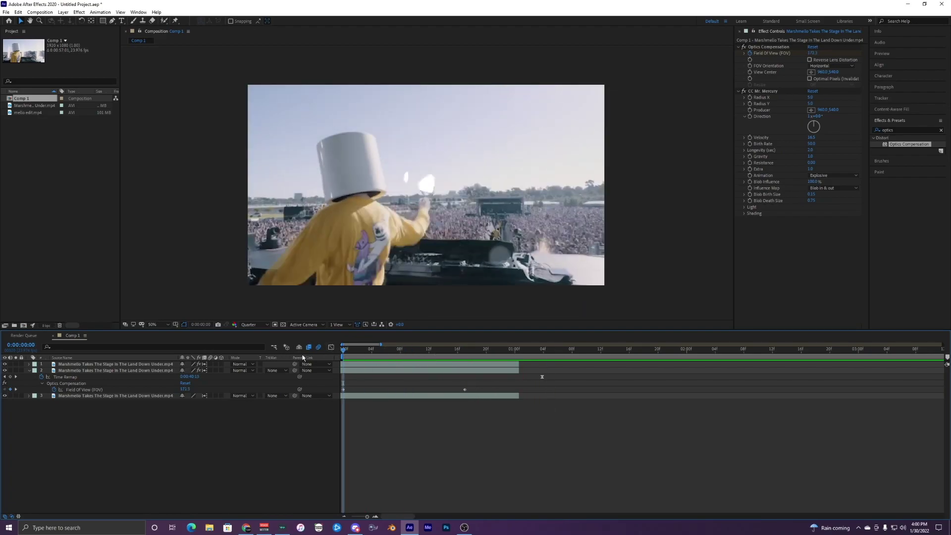
key("space")
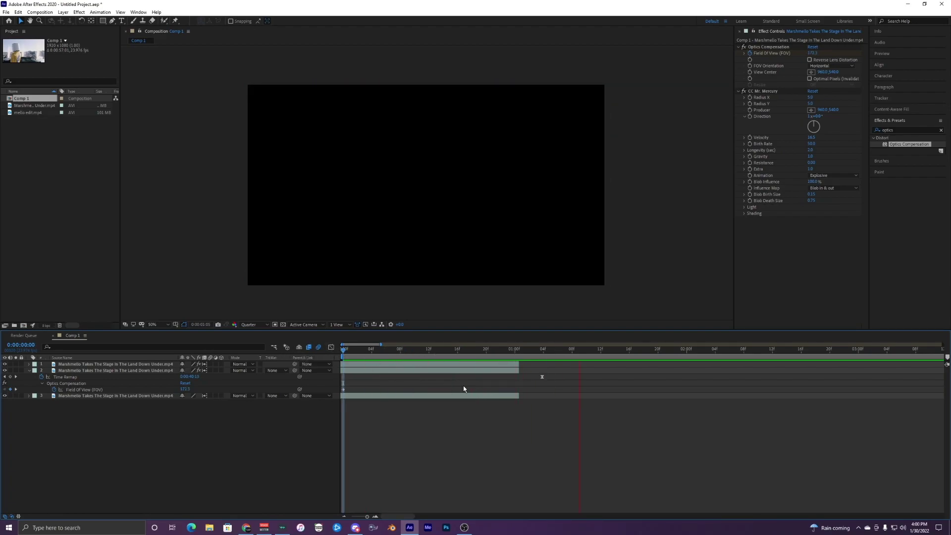
Apply Easy Ease to both field of view keyframes and show their value curve in the graph editor.
left_click_drag(395, 393, 329, 394)
key("F9")
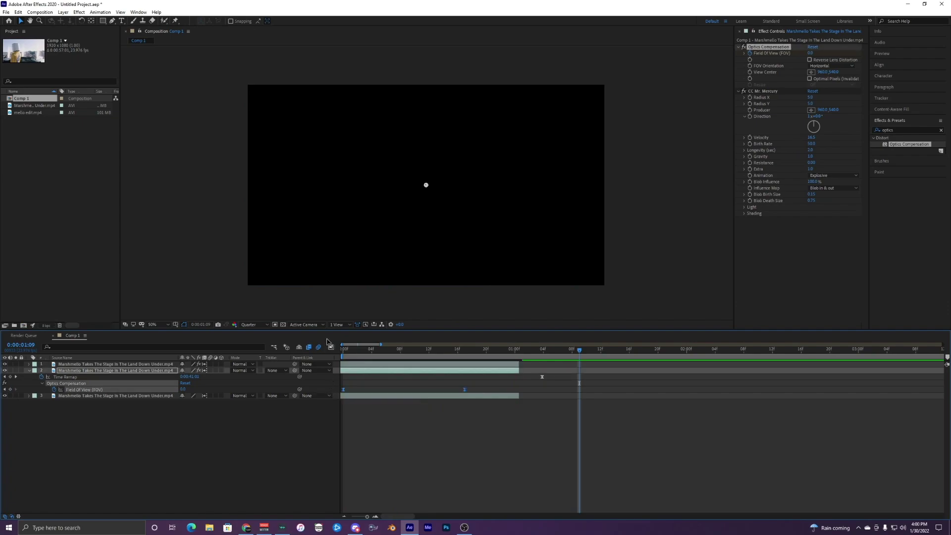
left_click(331, 347)
scroll(538, 440, "up", 2)
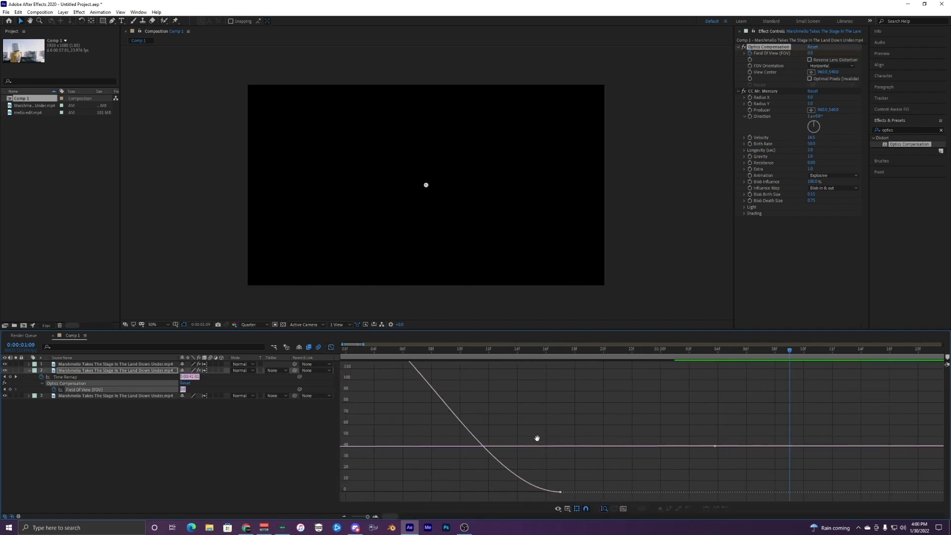
right_click(456, 399)
left_click(483, 323)
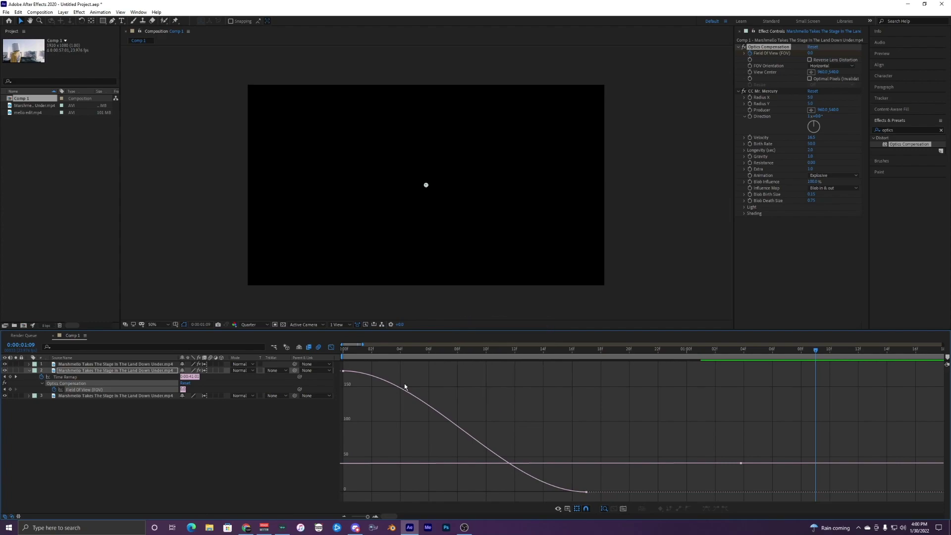
Bend the field of view curve into a very steep initial drop with a long ease-out, and preview the motion.
left_click(344, 372)
left_click_drag(425, 372, 346, 463)
left_click_drag(504, 493, 414, 492)
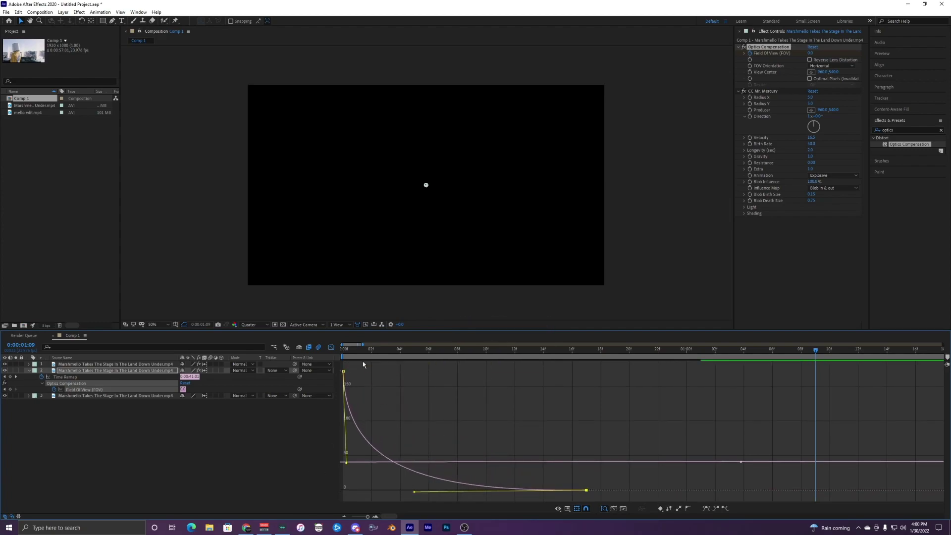
key("space")
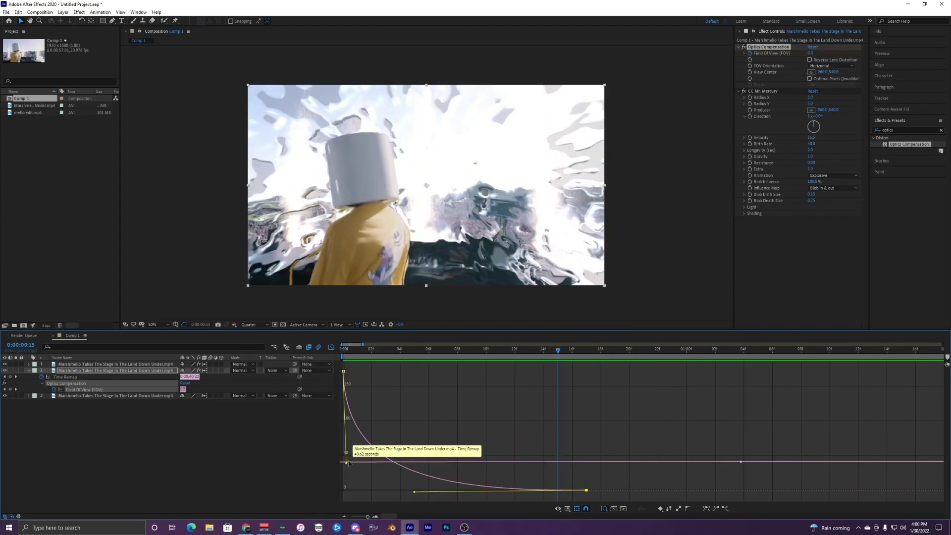
Soften the field of view curve by shortening the influence of both keyframe handles, and preview the slower expansion.
left_click_drag(346, 464, 334, 409)
left_click_drag(414, 492, 496, 491)
key("space")
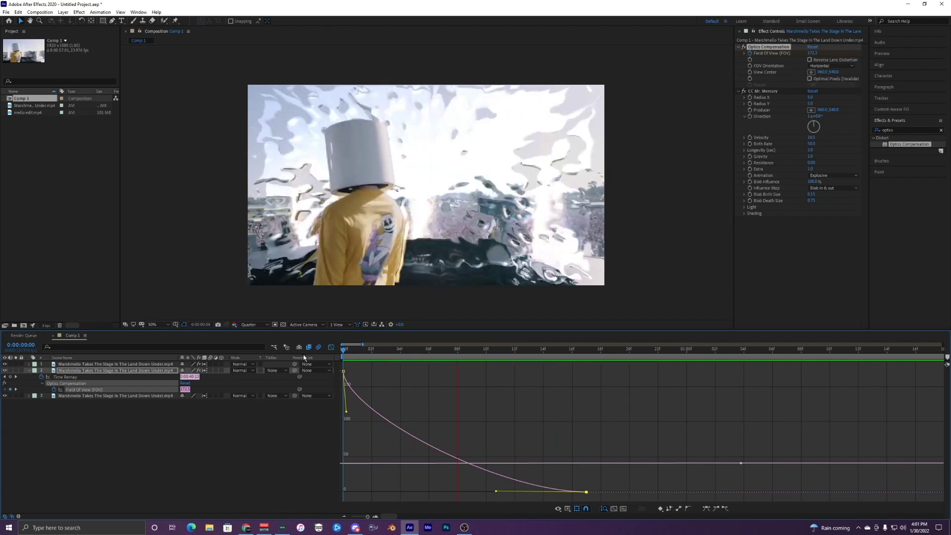
key("space")
Fine-tune the curve with a slightly steeper start and a longer final ease, previewing it and returning to the first frame.
mouse_move(344, 416)
left_mouse_down()
mouse_move(344, 452)
mouse_move(346, 421)
left_mouse_up()
key("space")
key("space")
key("space")
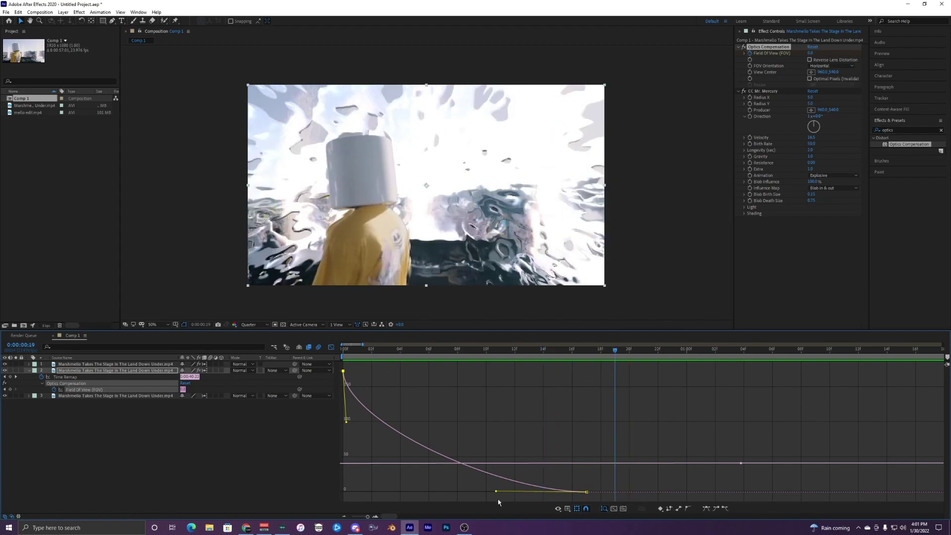
left_click_drag(496, 491, 460, 491)
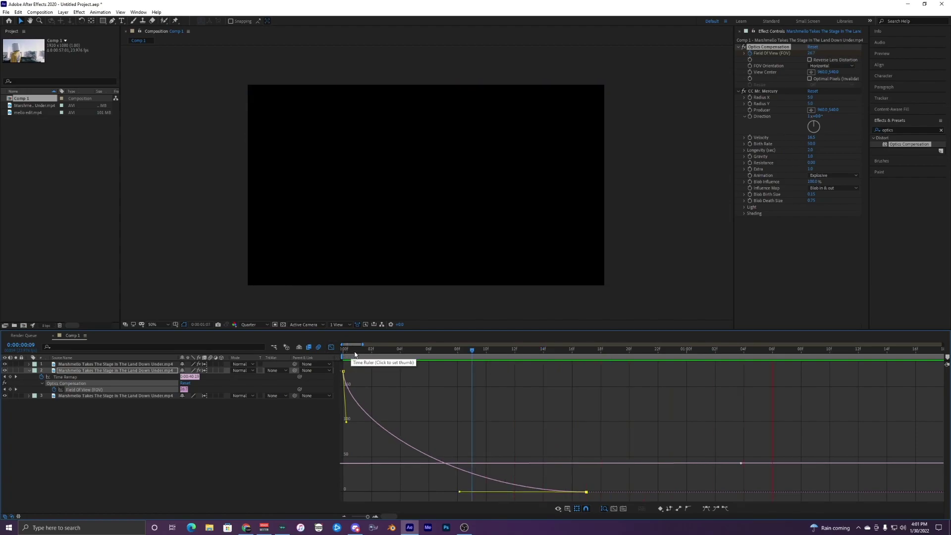
left_click_drag(355, 354, 330, 349)
Adjust the middle layer's CC Mr. Mercury velocity and birth rate, and move the last field of view keyframe to frame 20.
left_click(331, 347)
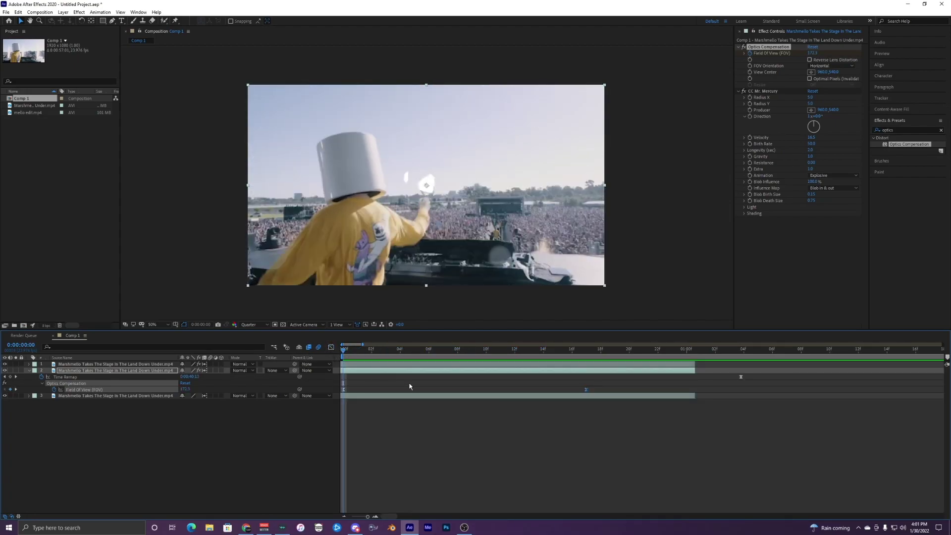
scroll(410, 387, "down", 1)
scroll(486, 403, "up", 1)
left_click_drag(444, 427, 448, 428)
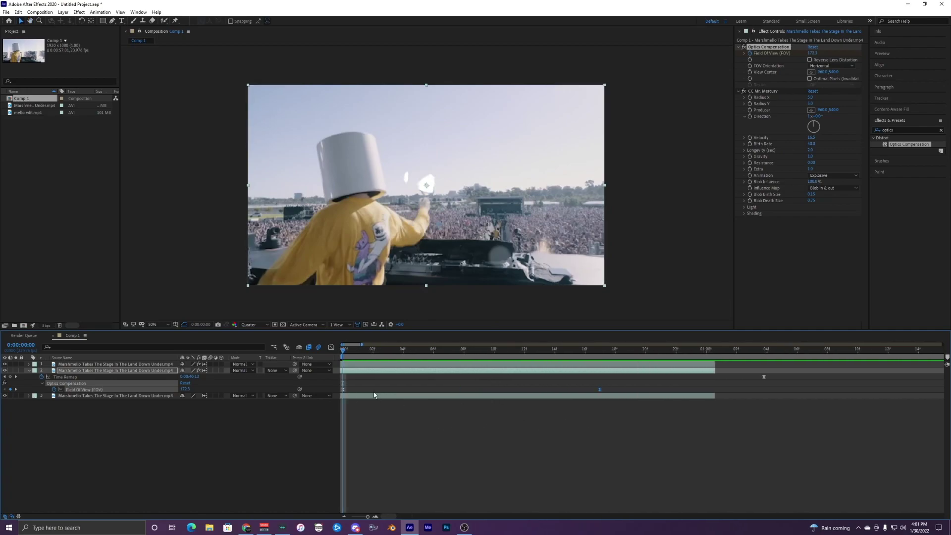
scroll(447, 428, "left", 3)
left_click_drag(403, 349, 388, 361)
left_click(388, 371)
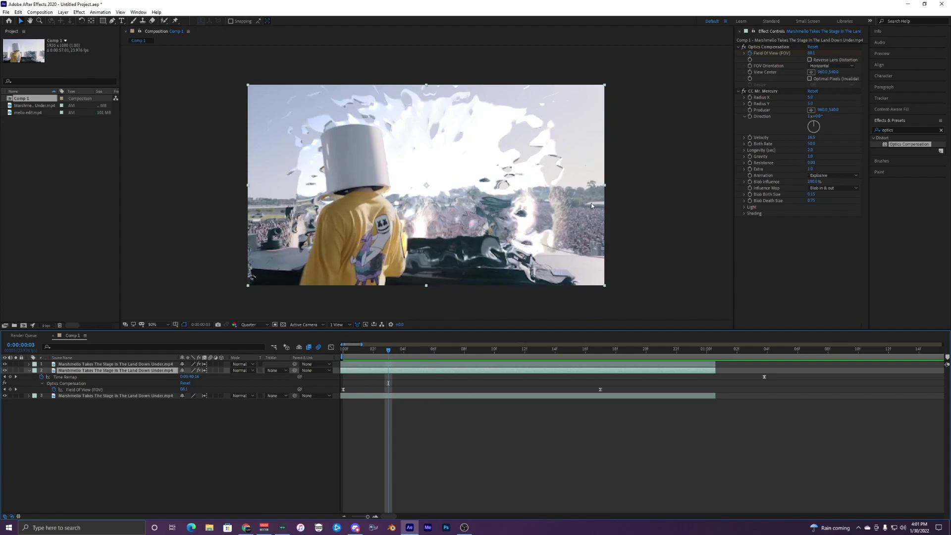
left_click(748, 92)
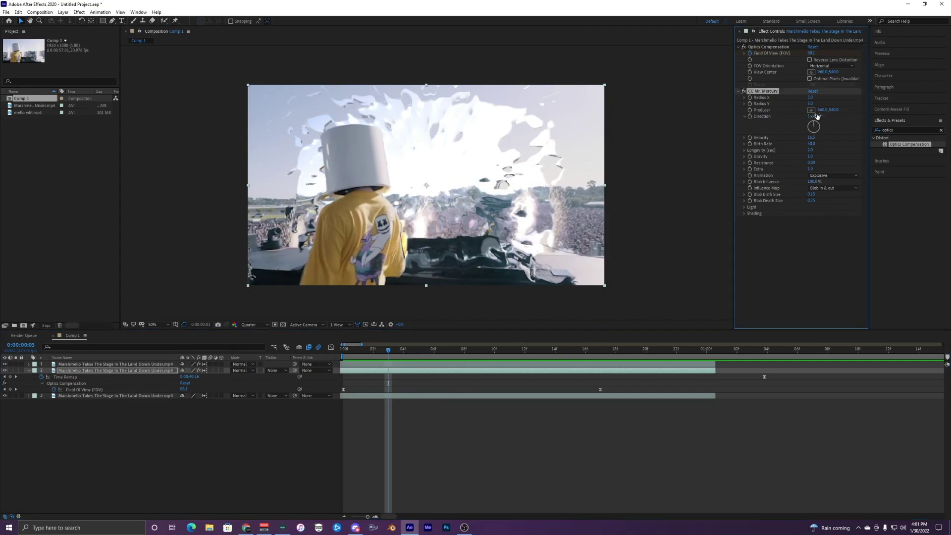
left_click_drag(811, 137, 690, 159)
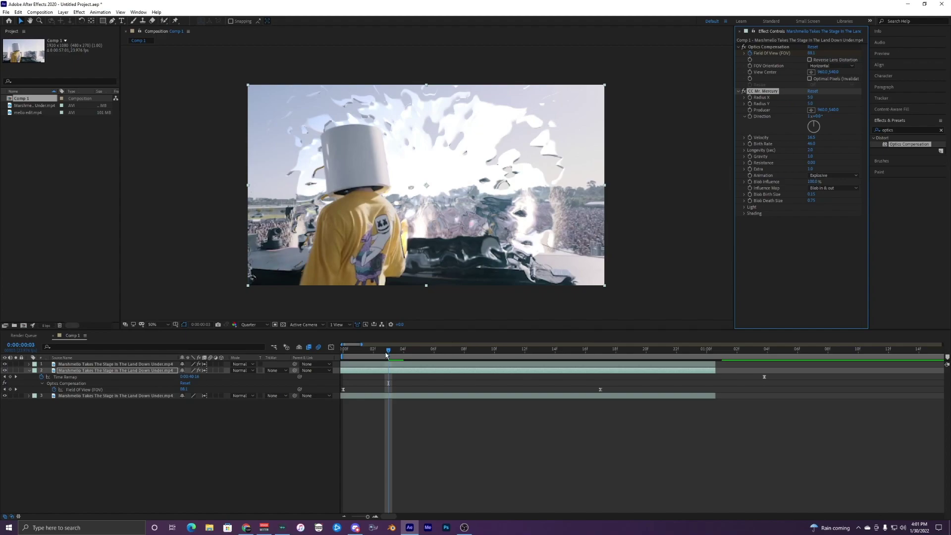
key("Home")
key("space")
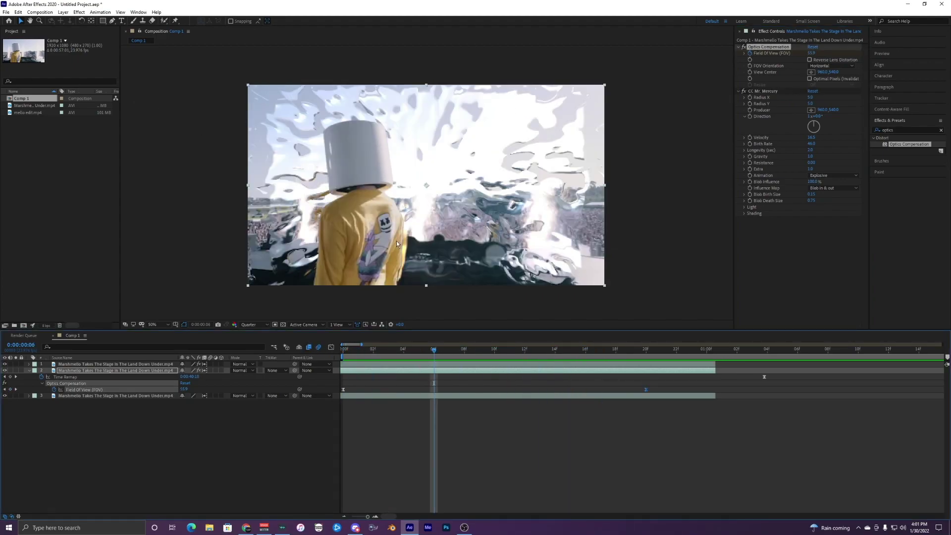
Search the effects for "s_dis" and apply S_DistortChroma to the middle clip layer.
left_click(894, 144)
left_click(908, 129)
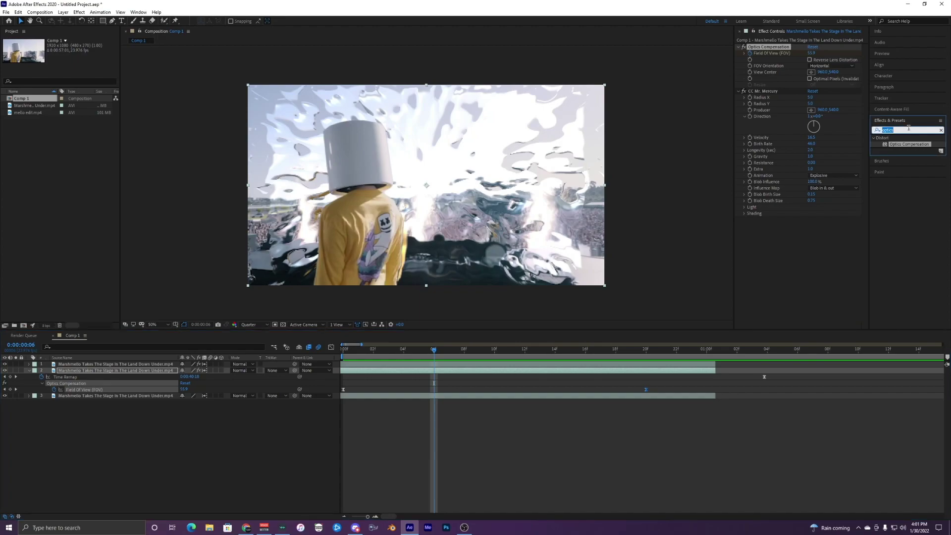
type("s_d")
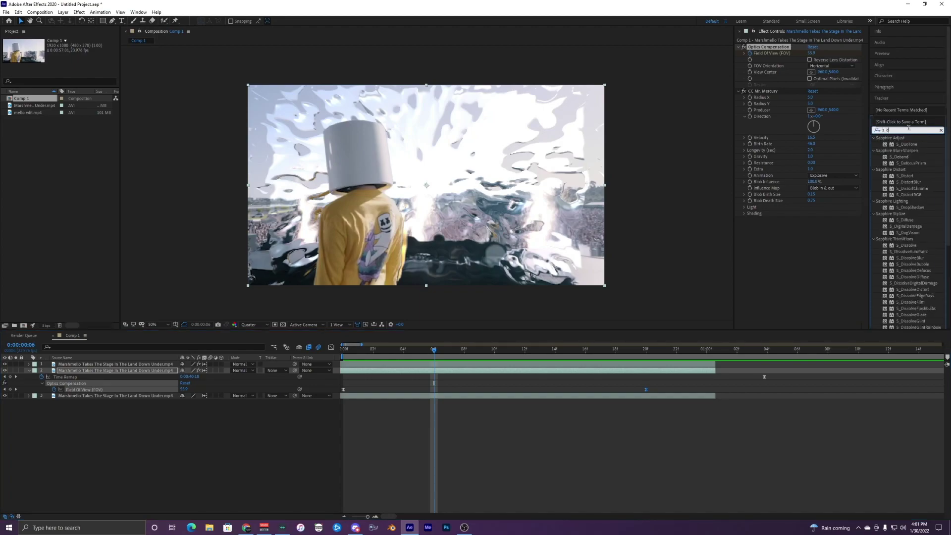
type("is")
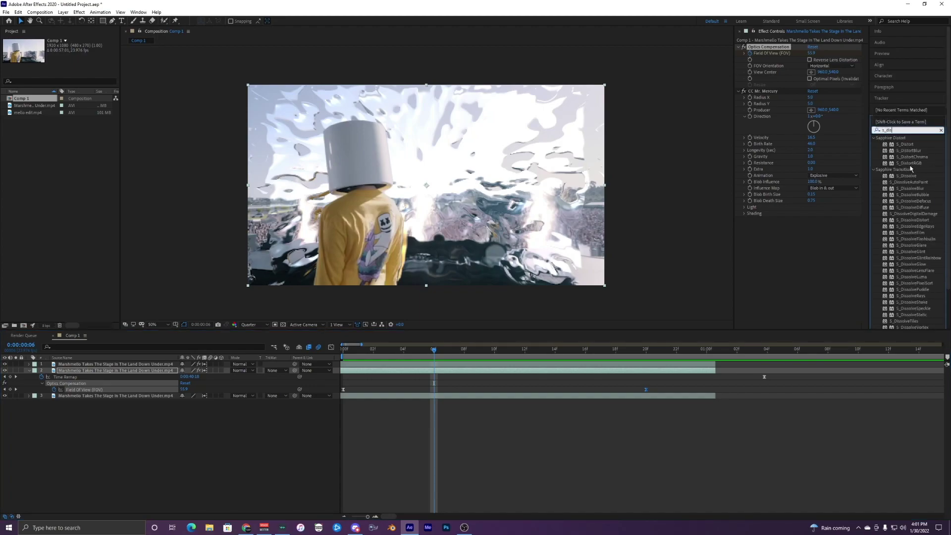
left_click_drag(912, 157, 419, 369)
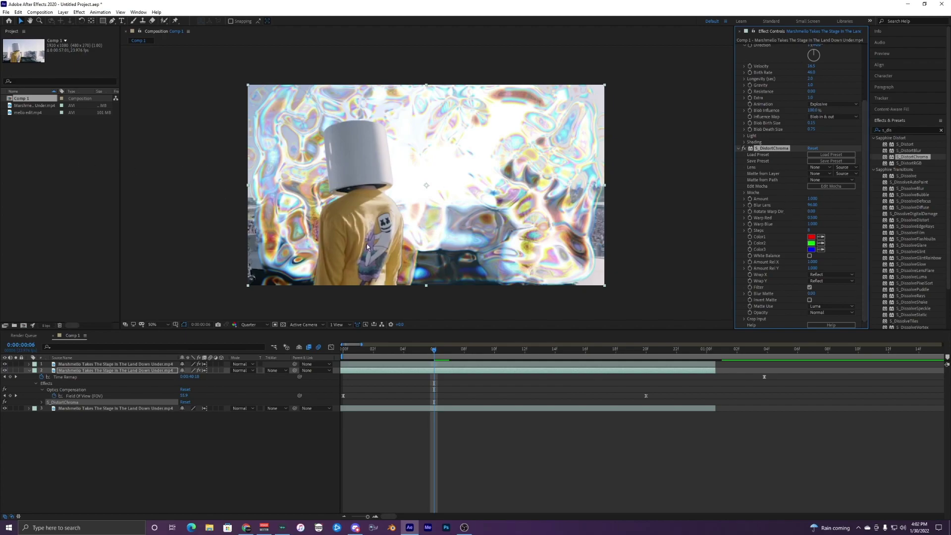
Lower the S_DistortChroma amount and set its blur lens to 200, previewing the color fringing from the start.
left_click(812, 199)
key("Return")
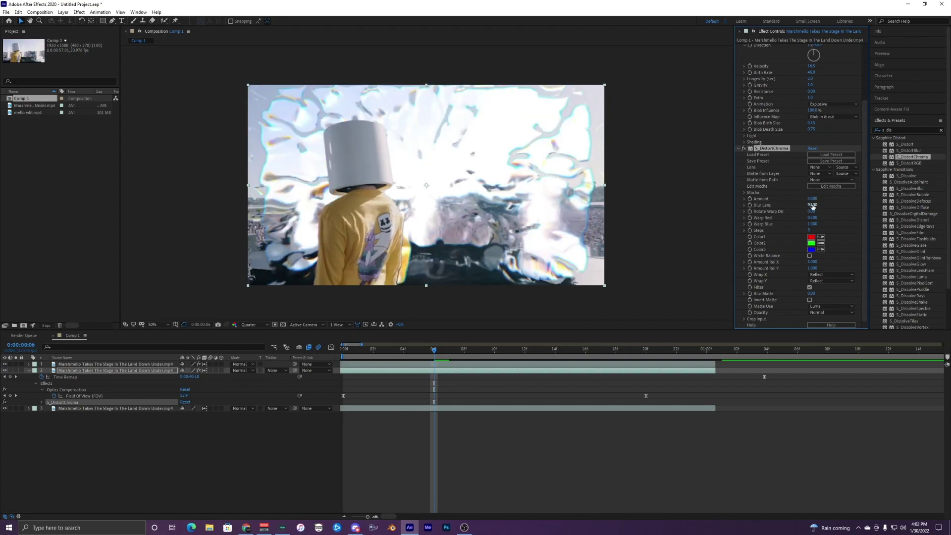
left_click(813, 205)
type("200")
key("Return")
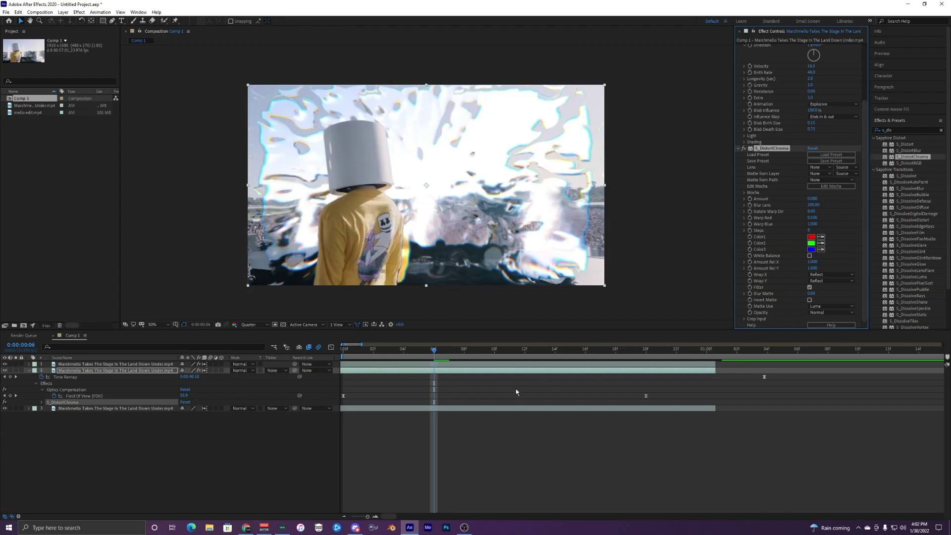
key("space")
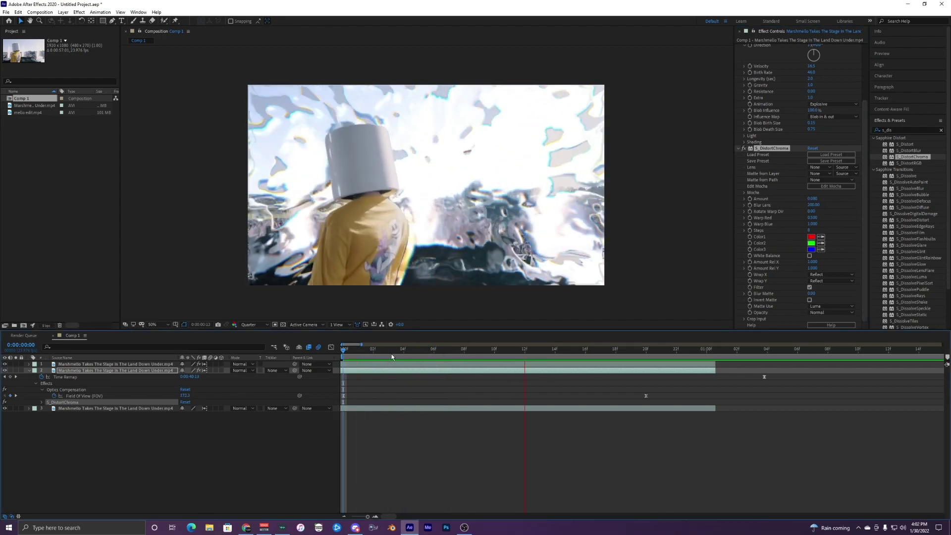
key("space")
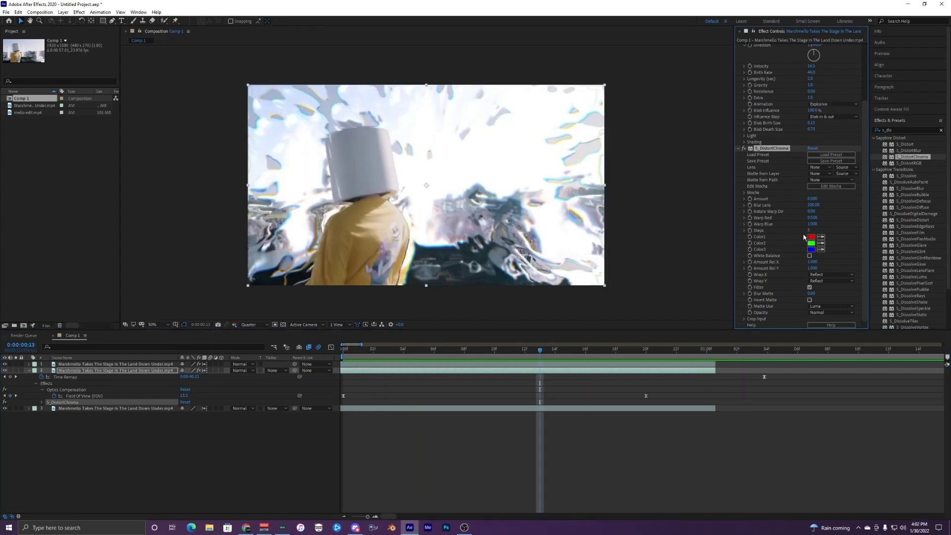
Raise the number of S_DistortChroma steps and return to the first frame.
left_click_drag(808, 230, 855, 226)
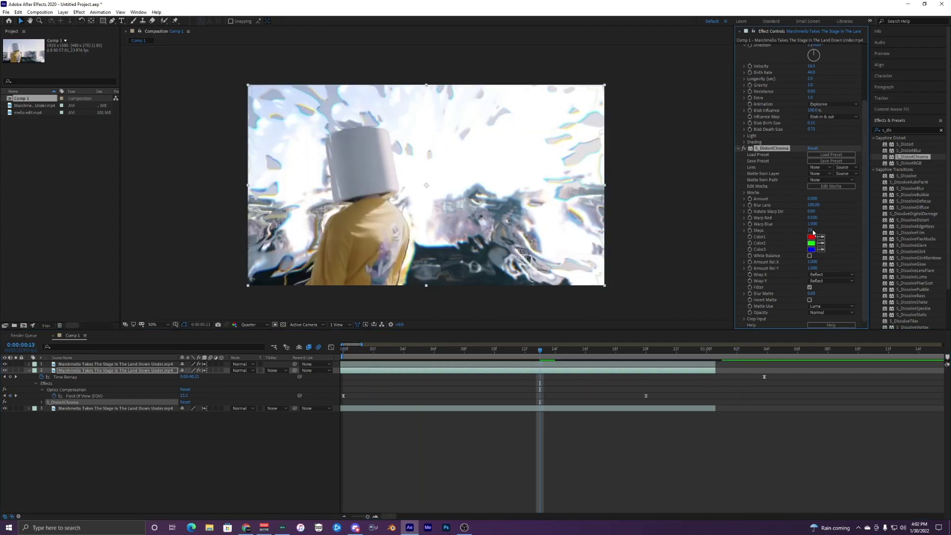
left_click(812, 231)
key("Return")
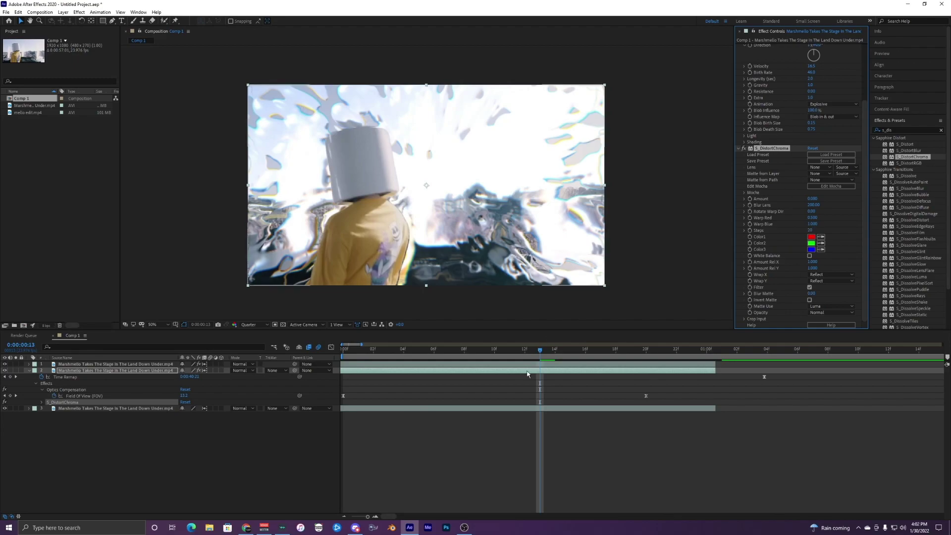
left_click_drag(506, 349, 358, 349)
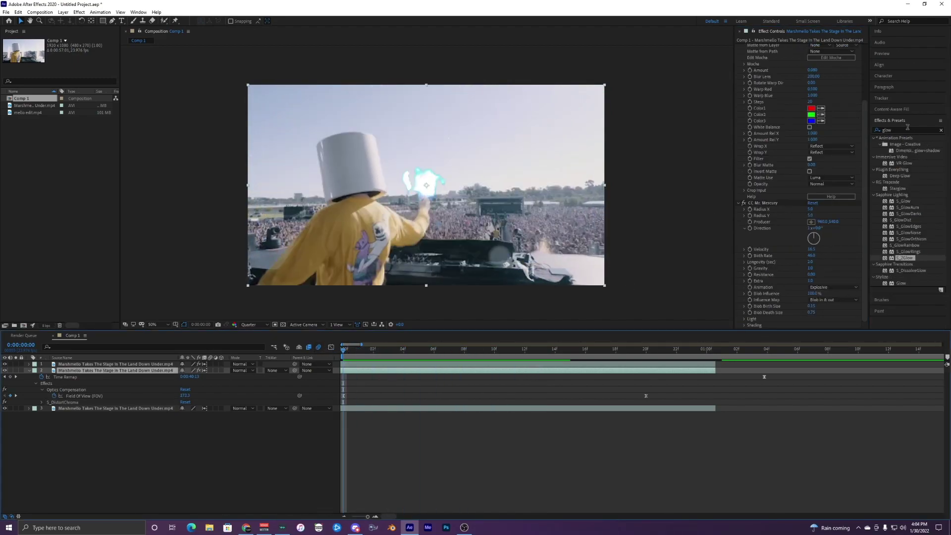
Add S_ZGlow to the middle layer below CC Mr. Mercury and preview the glowing liquid.
left_click(915, 259)
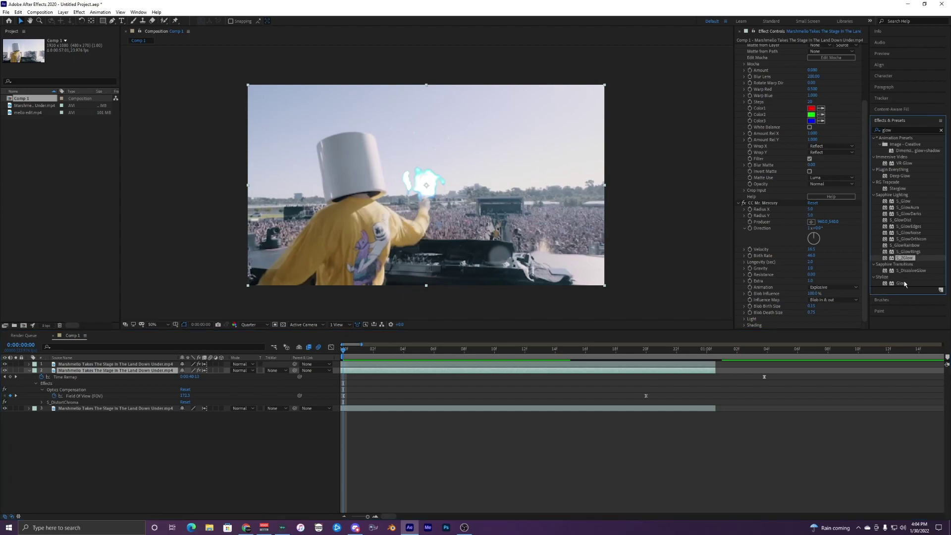
left_click_drag(909, 259, 788, 308)
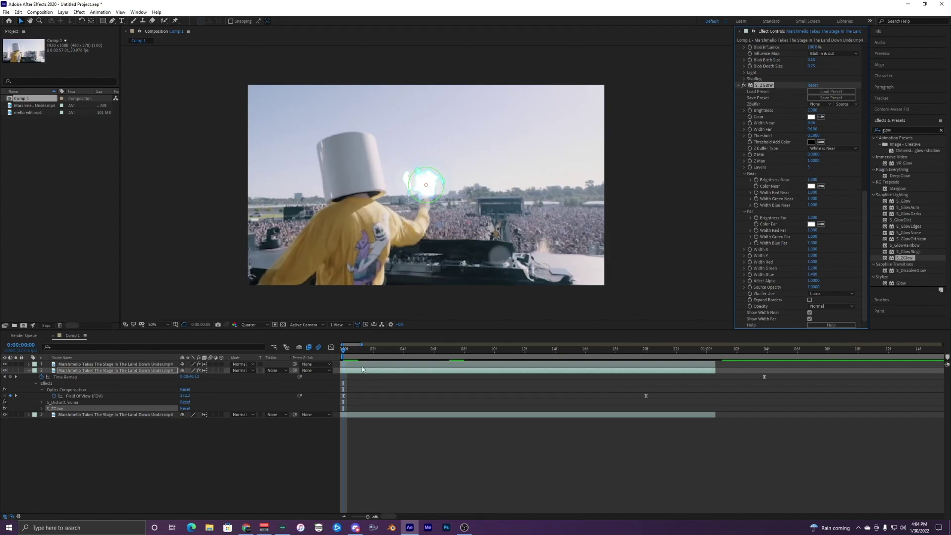
key("space")
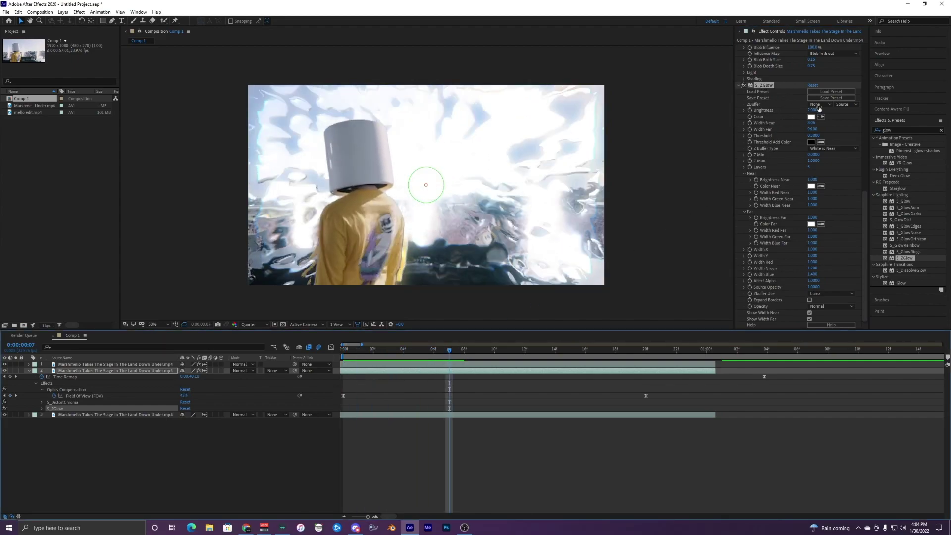
Change the S_ZGlow color on the middle clip layer from white to a light cyan.
left_click(811, 117)
left_click_drag(642, 255, 642, 261)
left_click_drag(610, 223, 608, 199)
left_click_drag(641, 263, 648, 266)
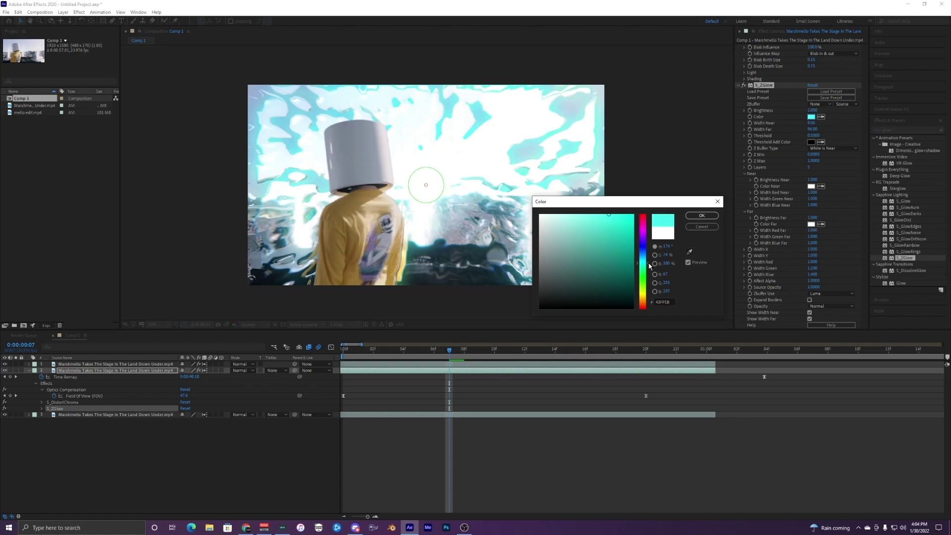
left_click(595, 213)
left_click_drag(645, 264, 647, 260)
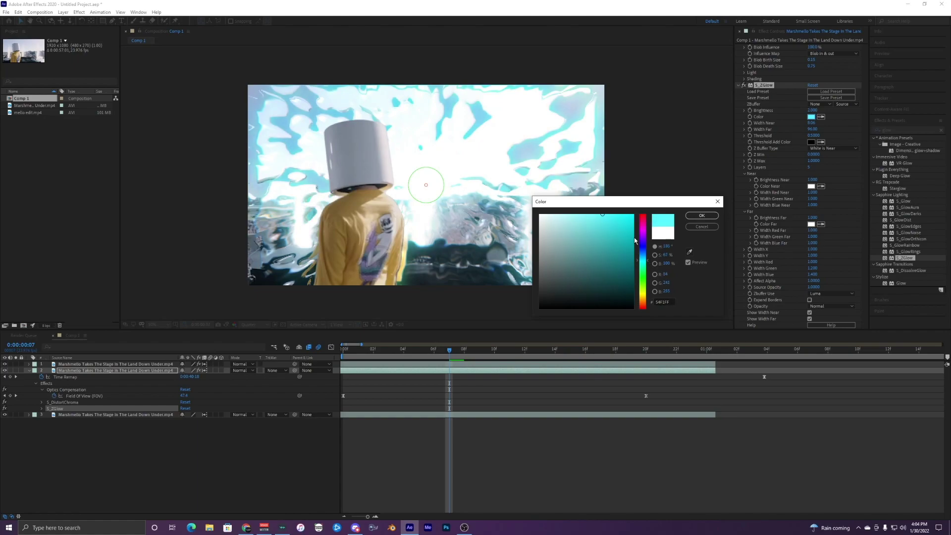
left_click(702, 215)
Lower the S_ZGlow threshold and set its brightness to 2, checking several frames before returning to the first frame.
left_click(467, 350)
left_click_drag(469, 353, 479, 351)
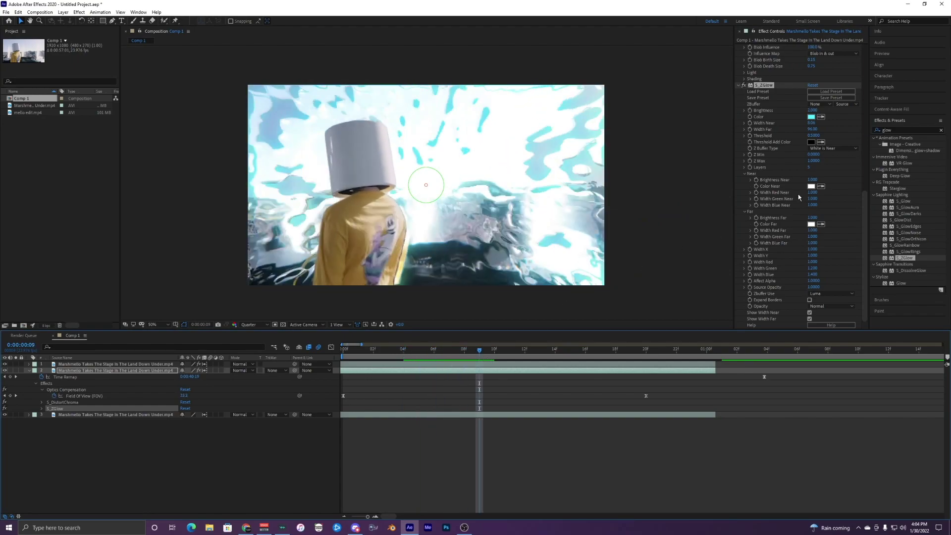
left_click_drag(812, 135, 721, 135)
left_click_drag(479, 350, 509, 354)
left_click_drag(812, 110, 793, 111)
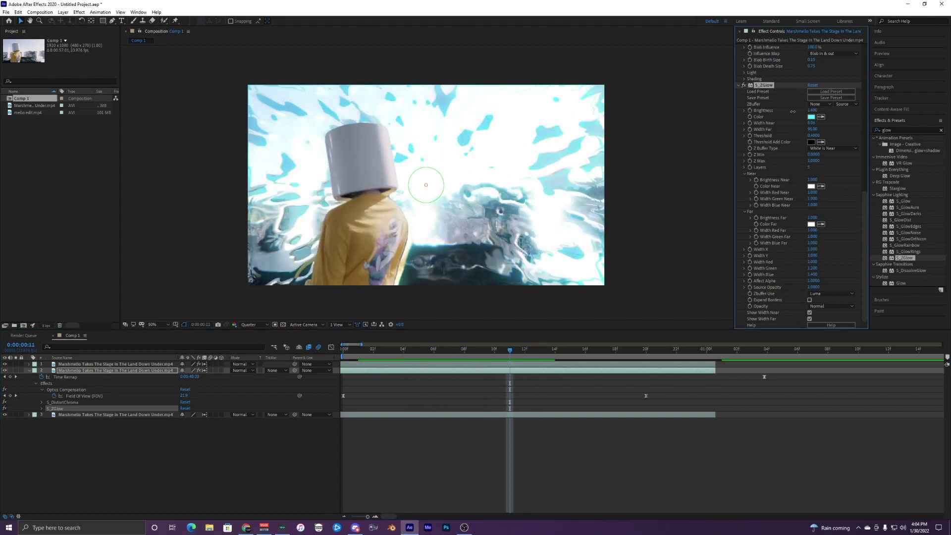
left_click(813, 109)
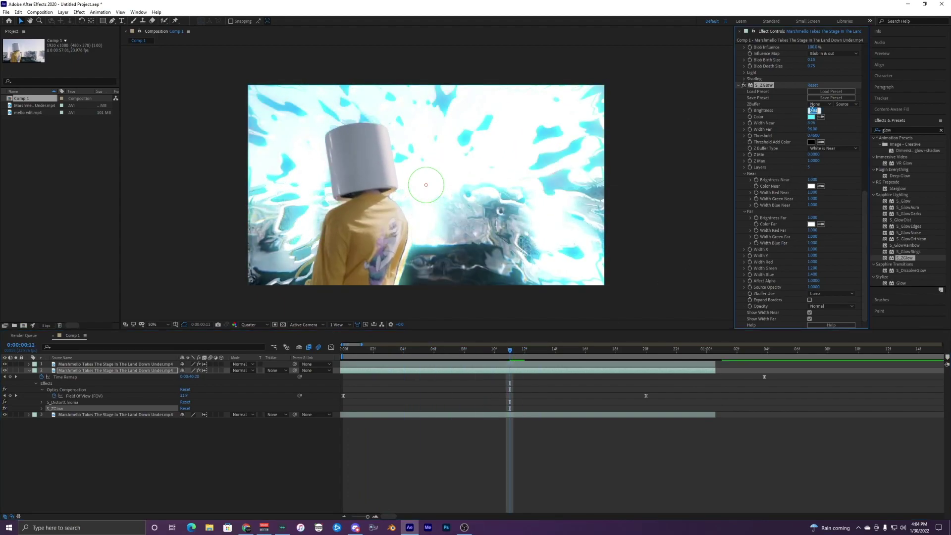
type("2")
key("Return")
key("Home")
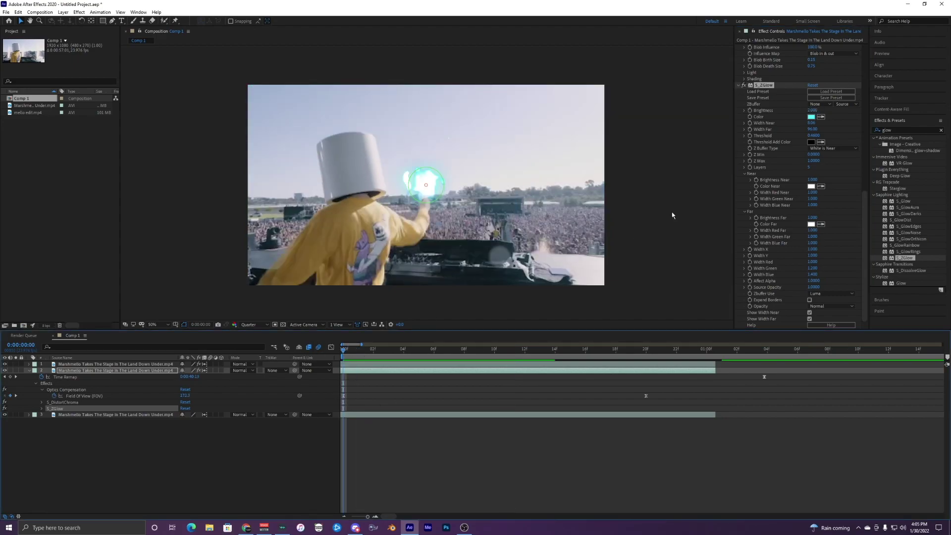
Keyframe the S_ZGlow brightness at a lower value on the first frame and at 2 on frame 3.
left_click(811, 110)
type("5")
key("Return")
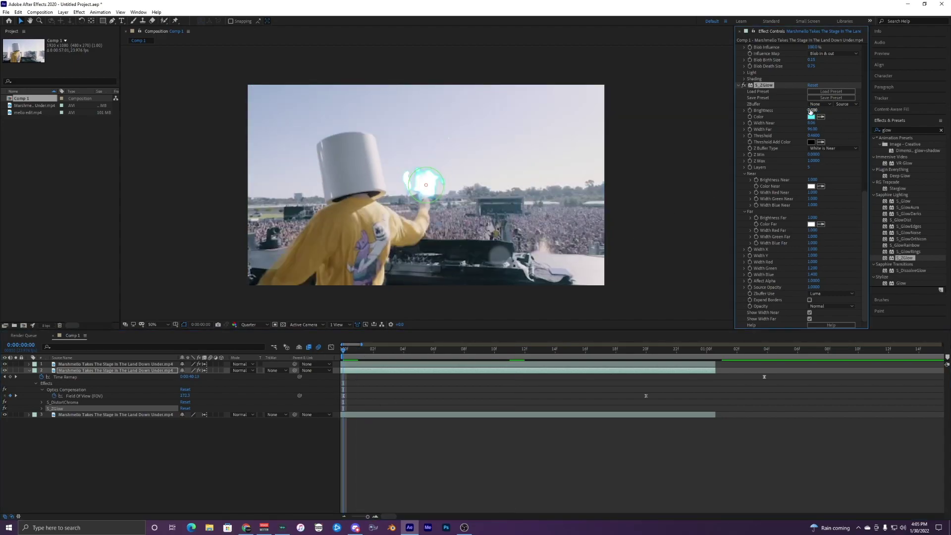
key("space")
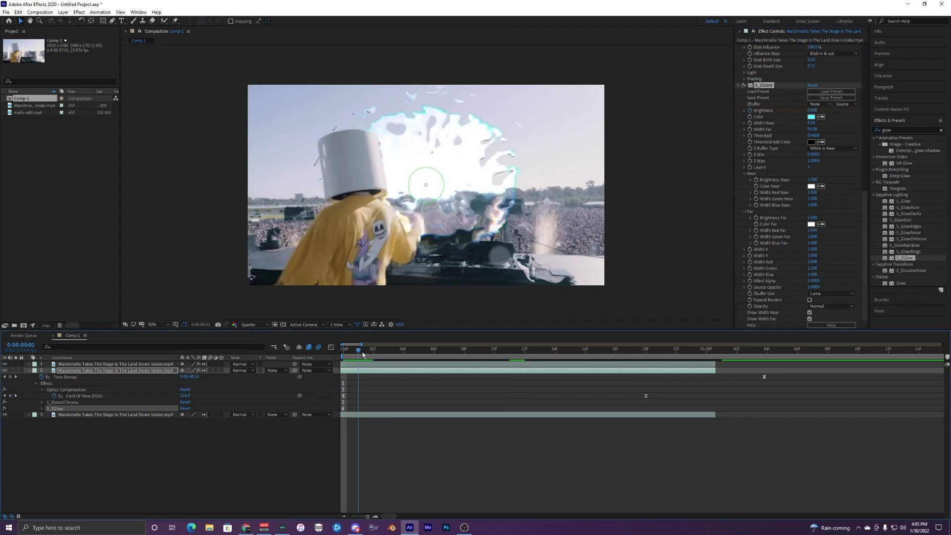
left_click(812, 109)
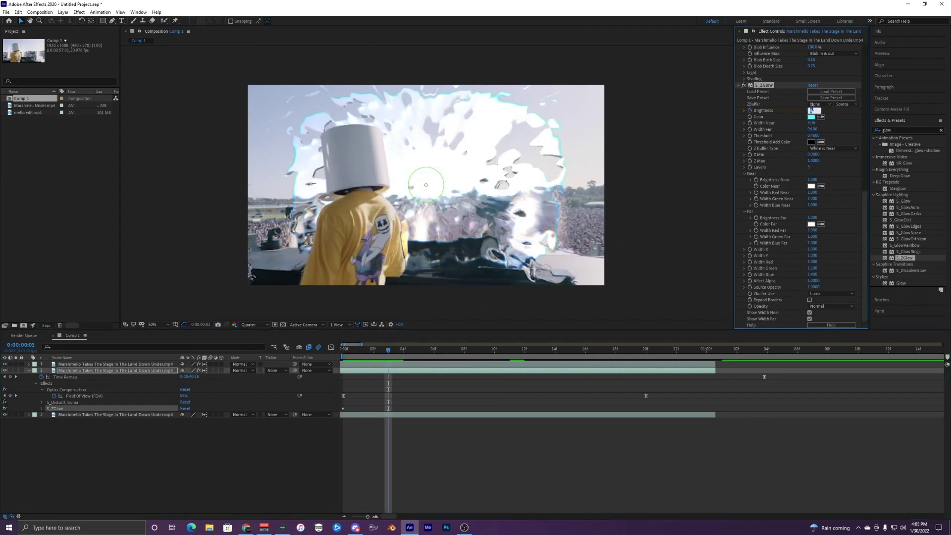
type("2")
key("Return")
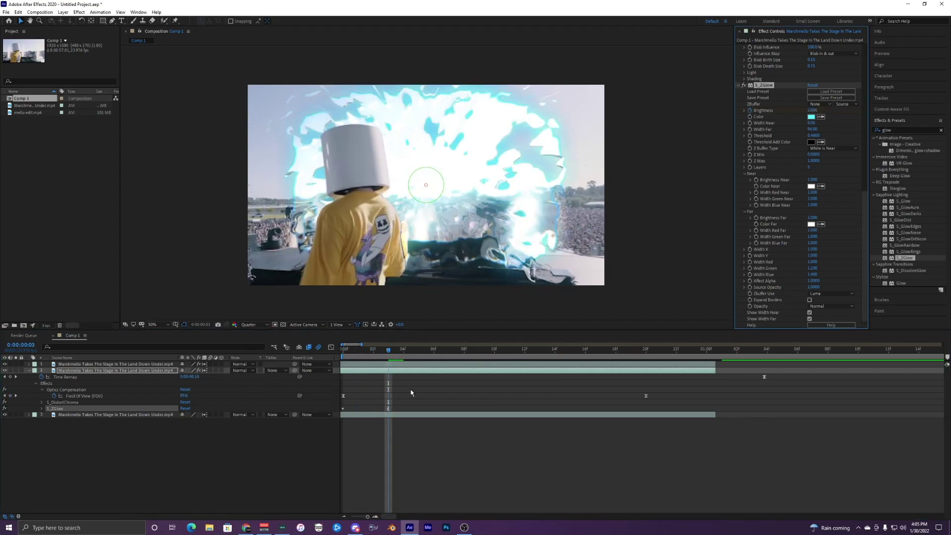
Reveal the middle layer's modified properties, ease both S_ZGlow brightness keyframes, and preview the glow from the first frame.
left_click(399, 407)
left_click(388, 368)
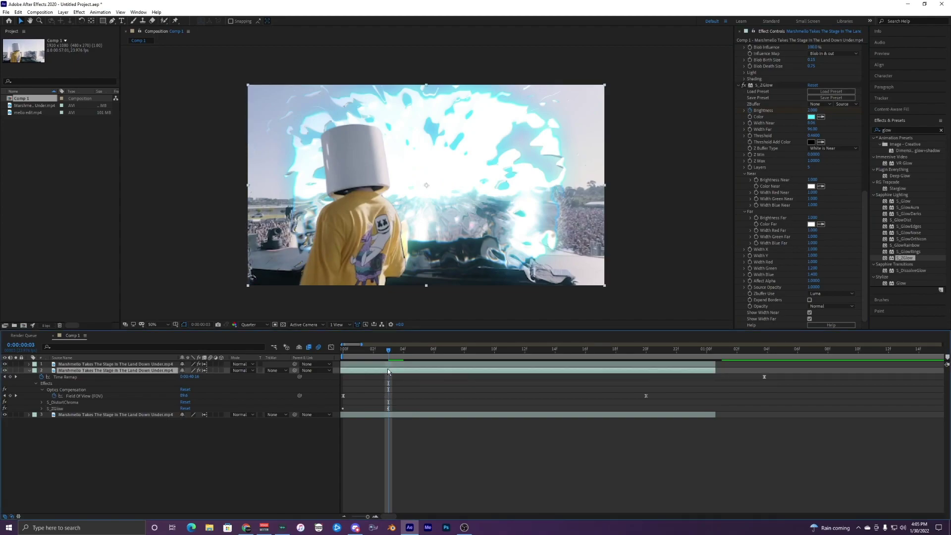
key("u")
key("u")
left_click_drag(398, 453, 327, 458)
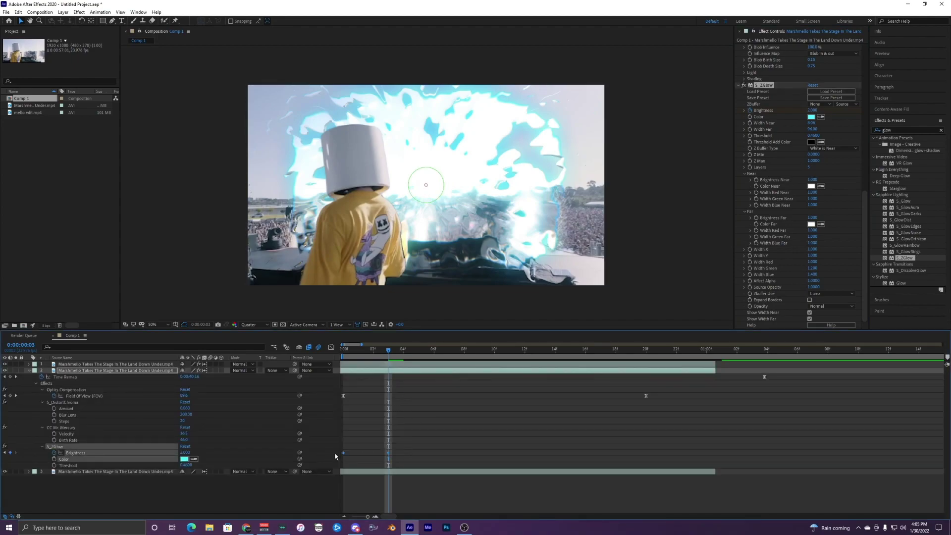
left_click(412, 450)
left_click_drag(374, 351, 342, 351)
key("space")
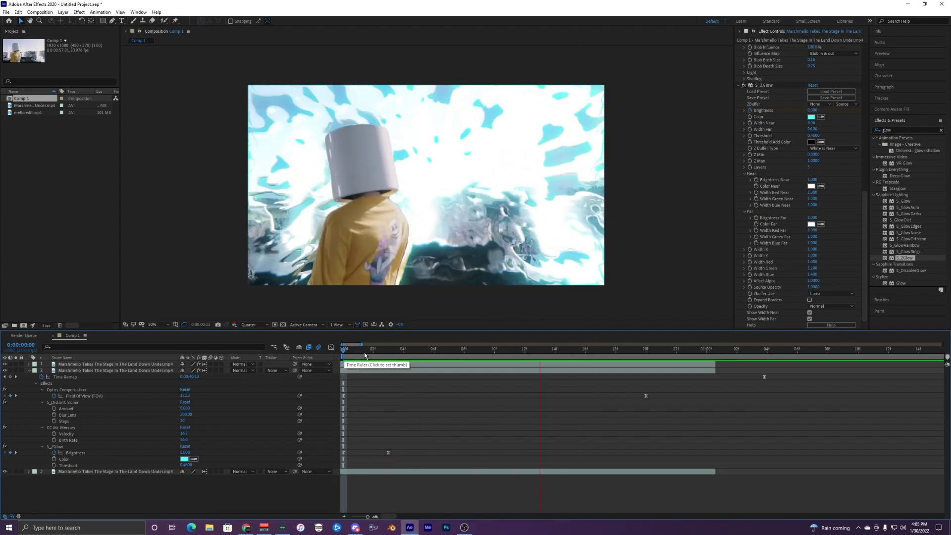
left_click_drag(370, 352, 308, 350)
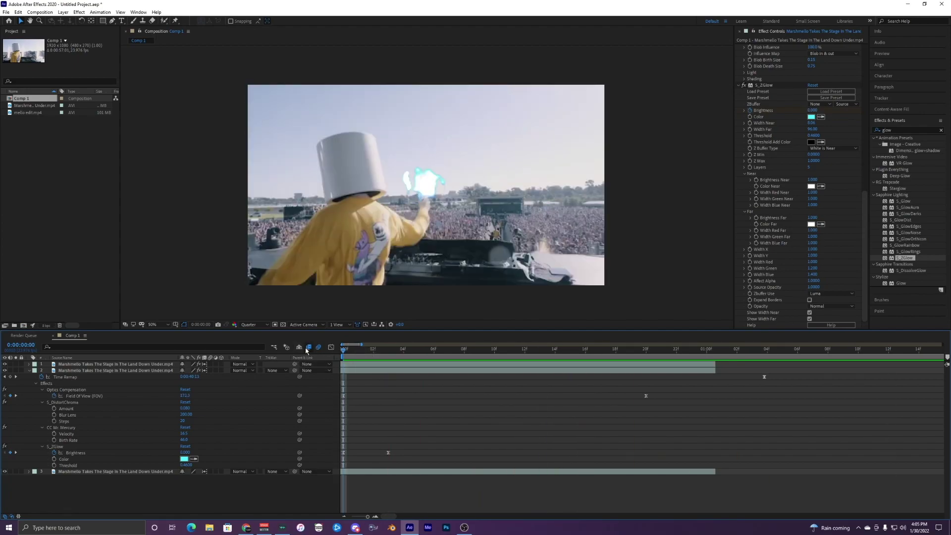
key("space")
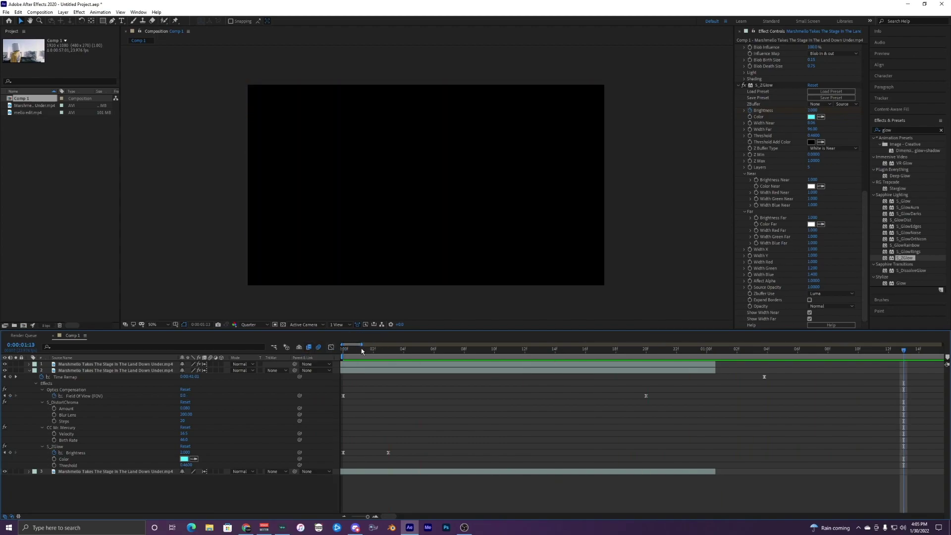
Collapse the middle layer's properties and create a new adjustment layer above the three clips.
left_click(34, 370)
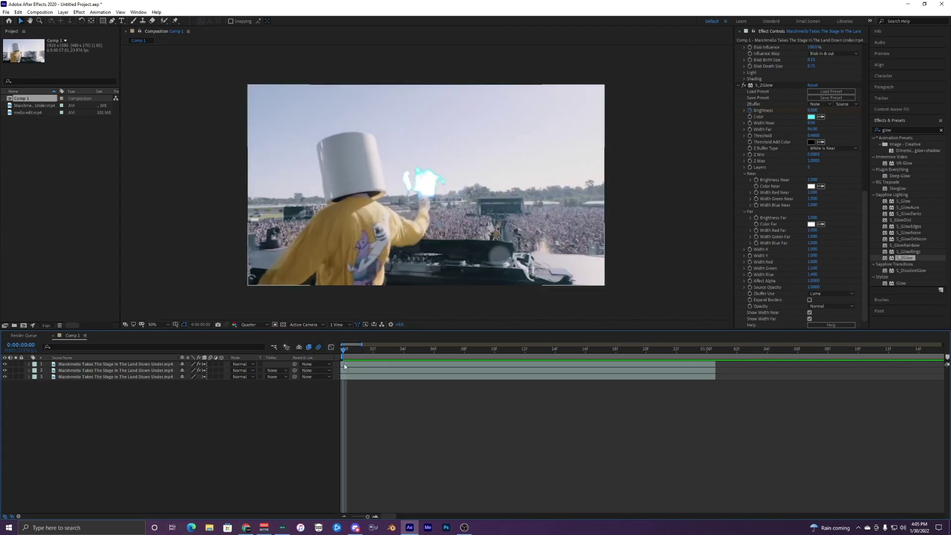
mouse_move(344, 350)
left_mouse_down()
mouse_move(512, 350)
mouse_move(307, 355)
left_mouse_up()
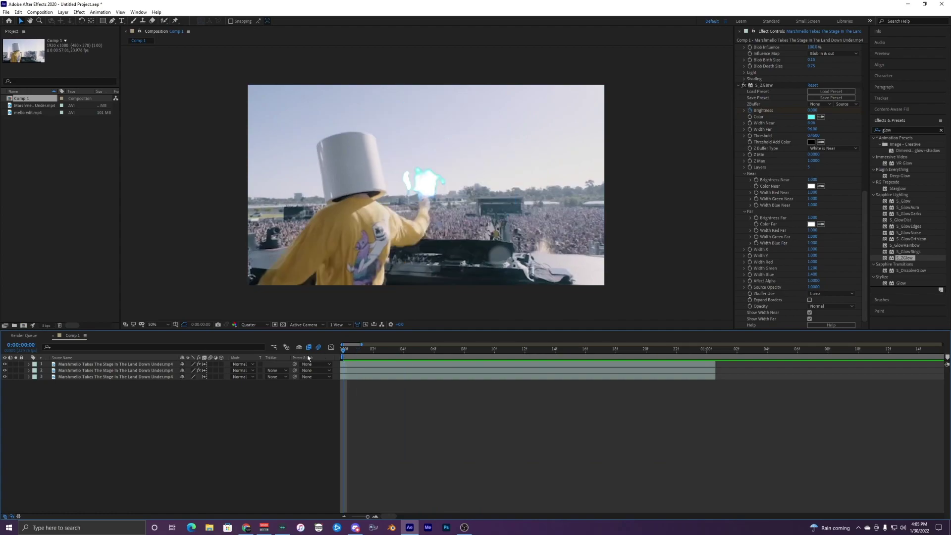
left_click(347, 364)
left_click(90, 400)
left_click(63, 12)
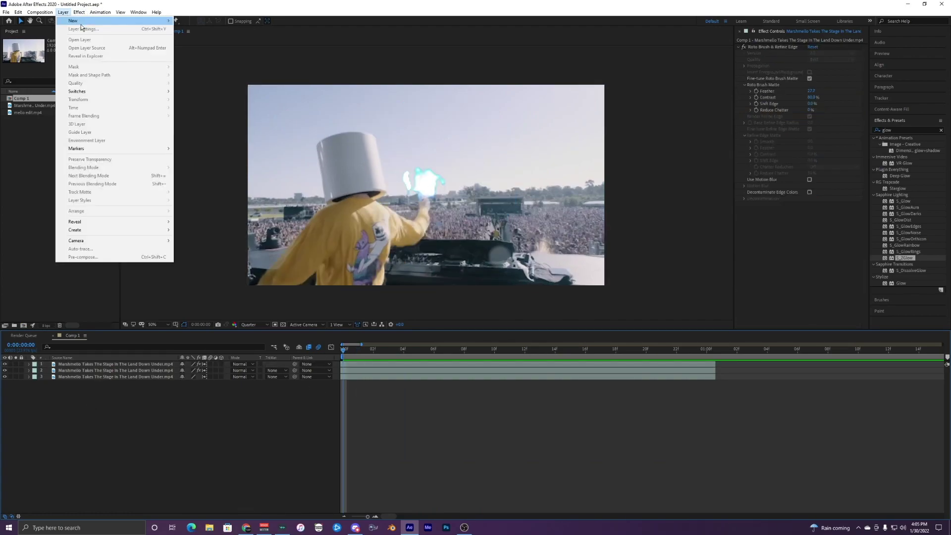
mouse_move(75, 13)
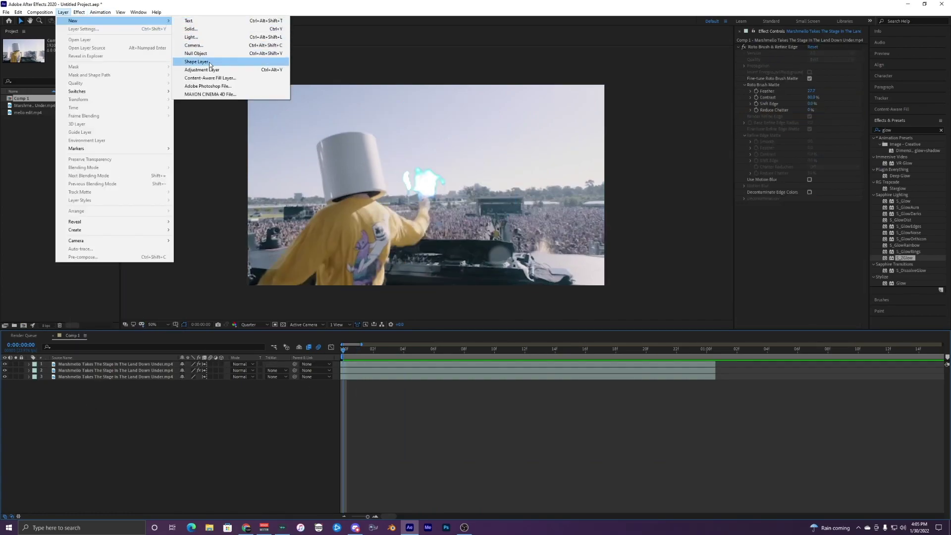
left_click(203, 70)
Parent the three clip layers to the adjustment layer and rename the adjustment layer "zoom".
left_click(118, 371, "shift")
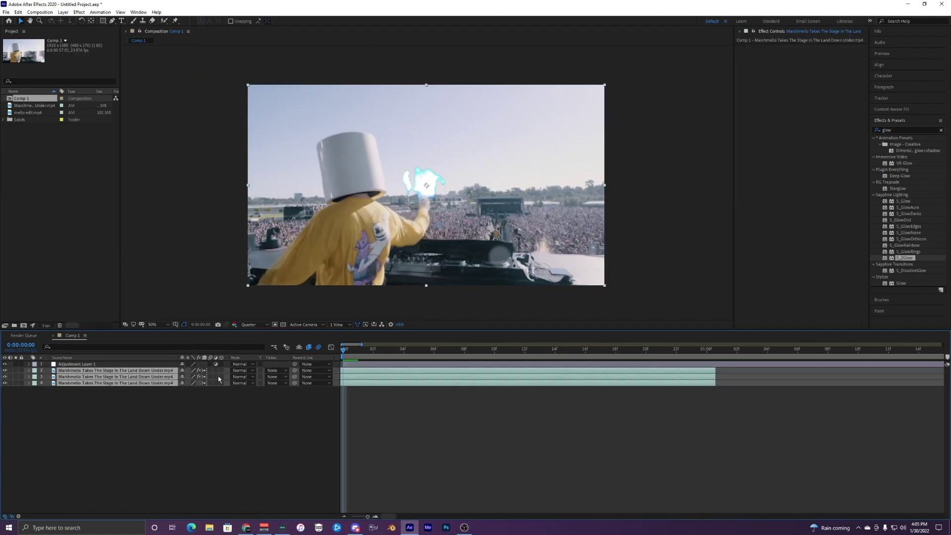
left_click_drag(295, 377, 89, 364)
left_click(149, 438)
left_click(82, 364)
key("Return")
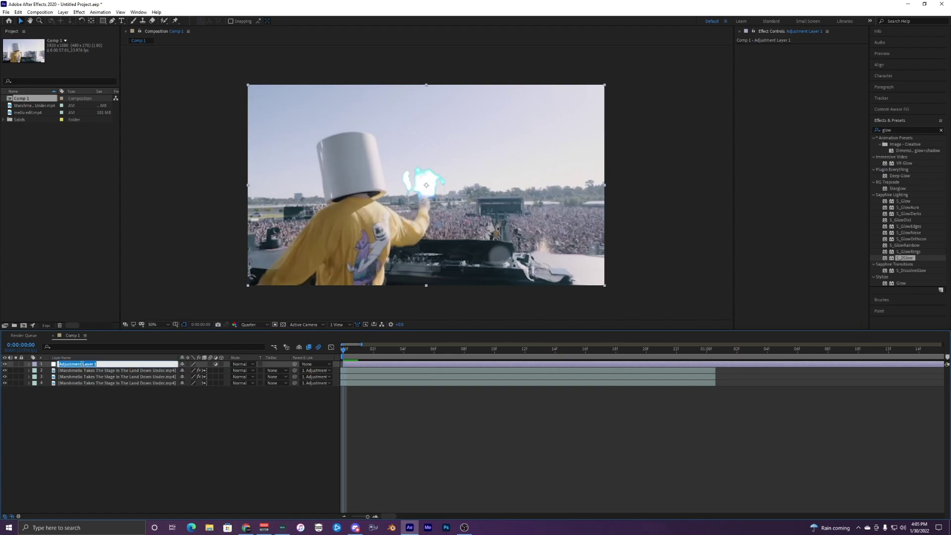
type("zoom")
key("Return")
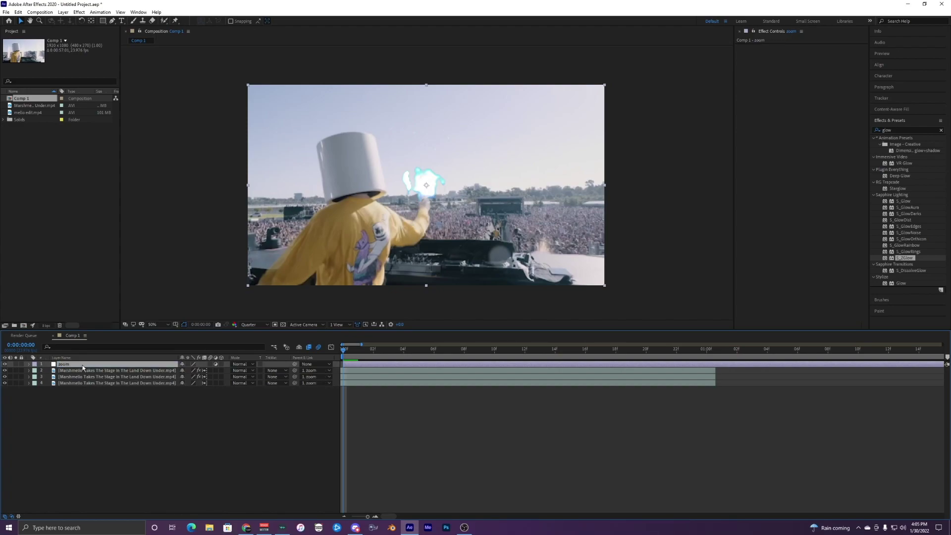
Keyframe the zoom layer's scale from about 250% on the first frame to 100% at 0:00:01:00.
key("s")
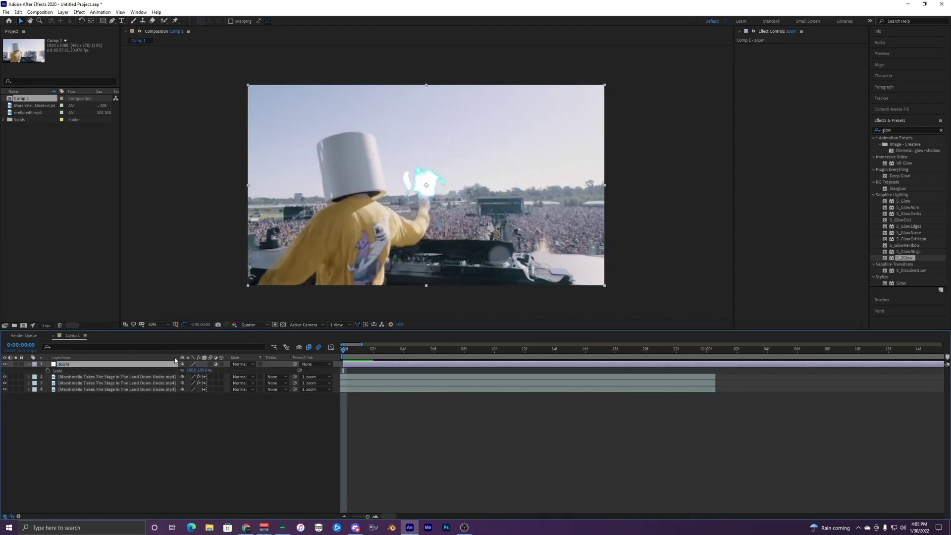
left_click_drag(191, 372, 228, 366)
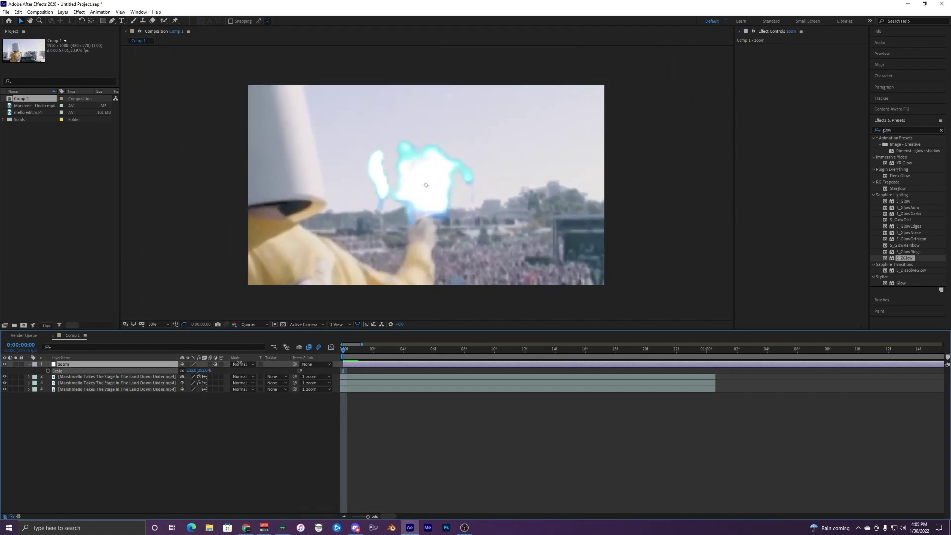
left_click(47, 370)
left_click_drag(364, 357, 708, 365)
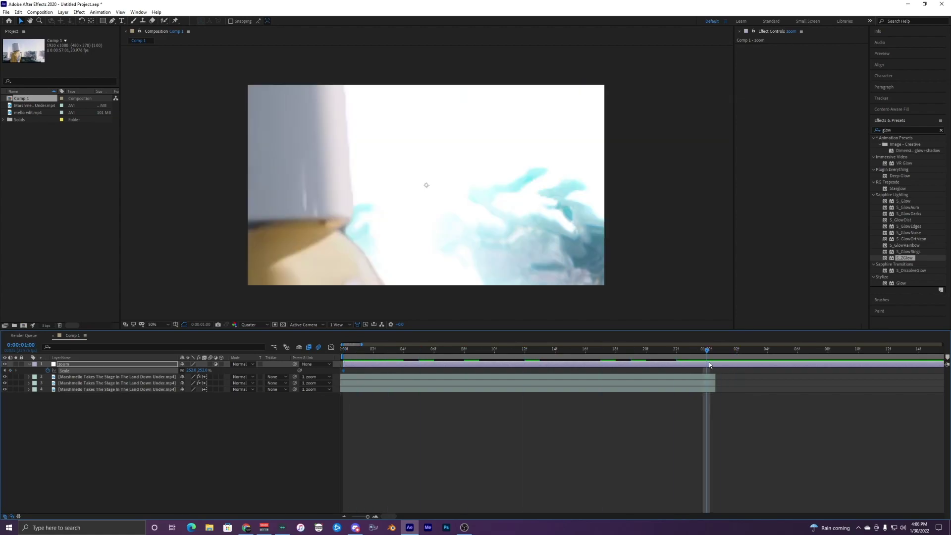
left_click(192, 370)
key("Return")
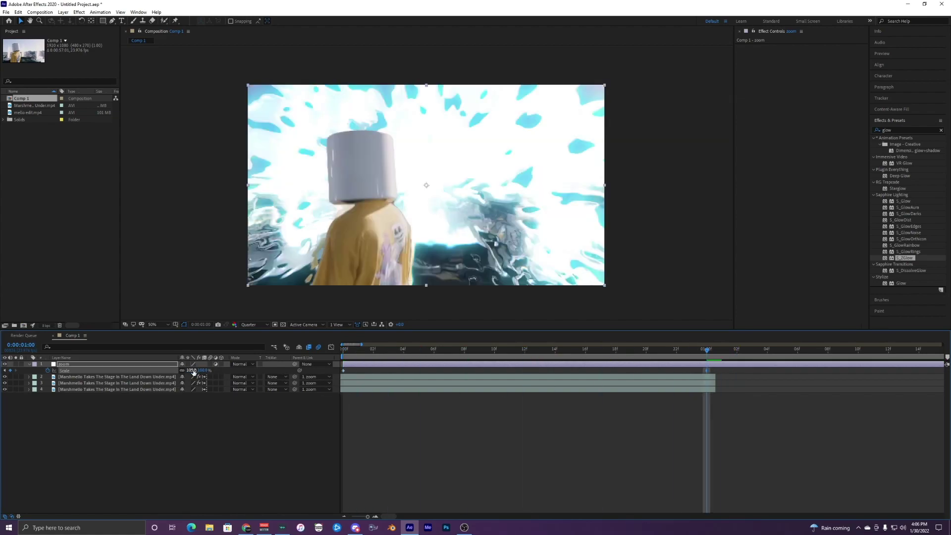
Move the ending scale keyframe one frame past 0:00:01:00 and ease both scale keyframes.
left_click(668, 418)
left_click_drag(707, 370, 343, 373)
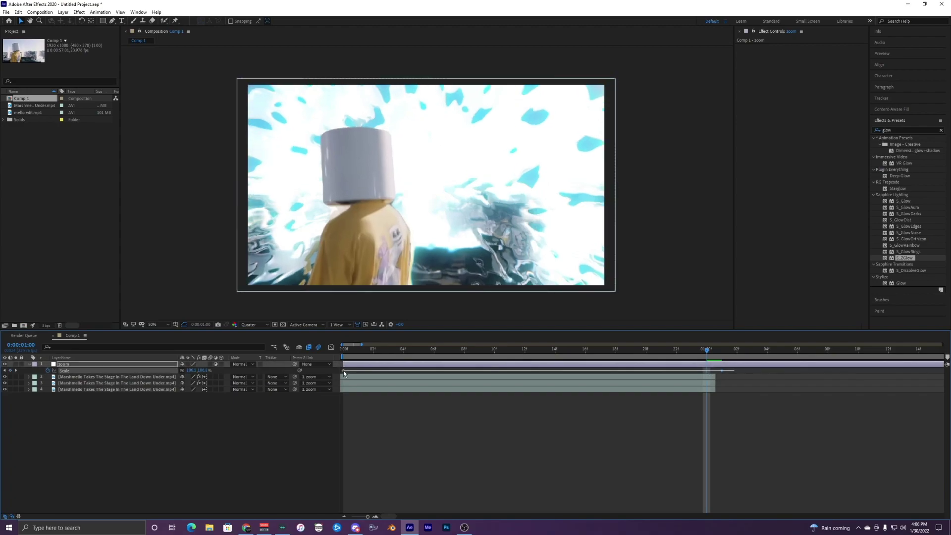
left_click_drag(734, 369, 339, 376)
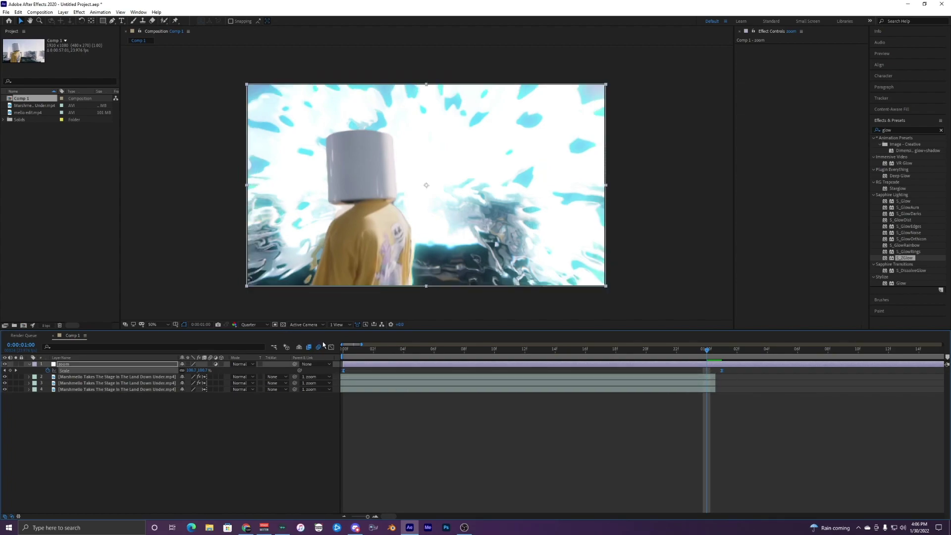
Reshape the zoom layer's scale curve in the graph editor for a fast start and long slow finish, and preview it.
left_click(331, 347)
left_click_drag(376, 362, 343, 376)
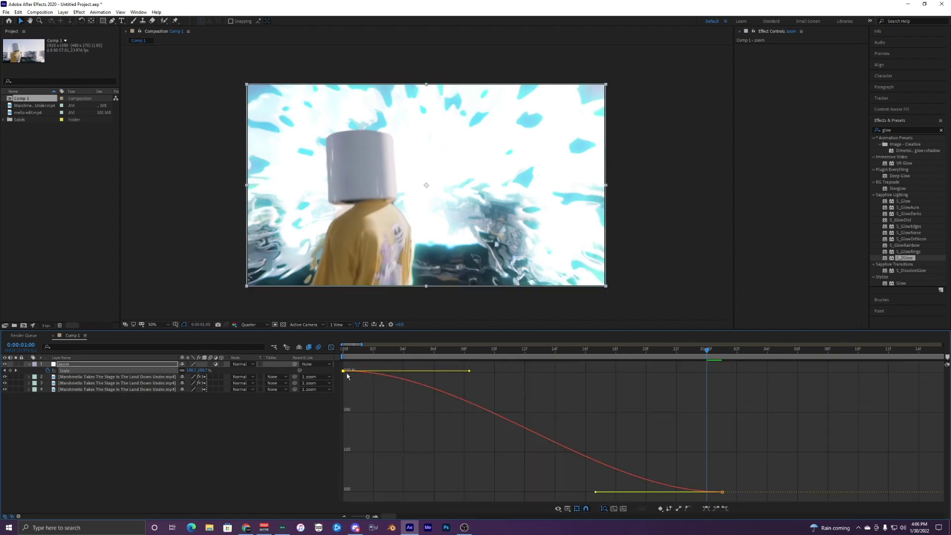
left_click_drag(468, 371, 347, 437)
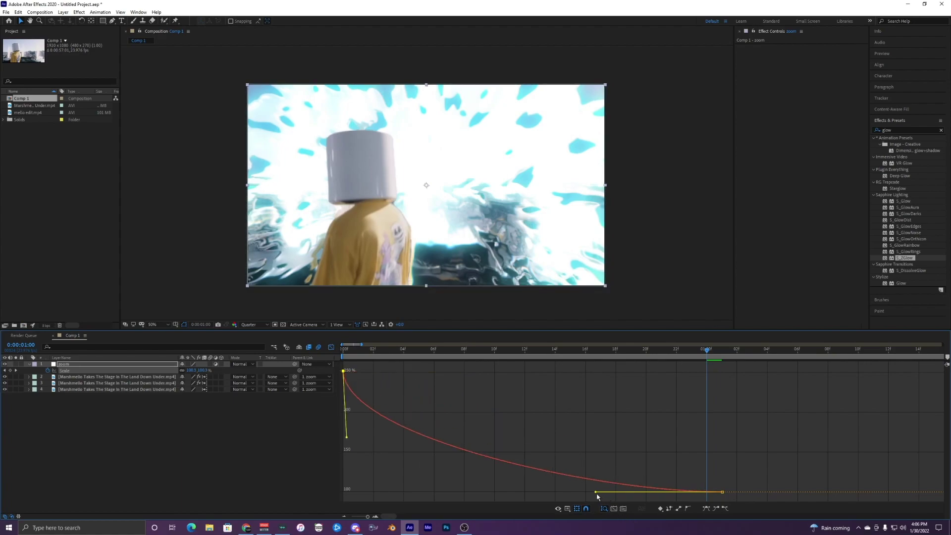
left_click(560, 496)
left_click(675, 492)
left_click_drag(596, 493, 484, 491)
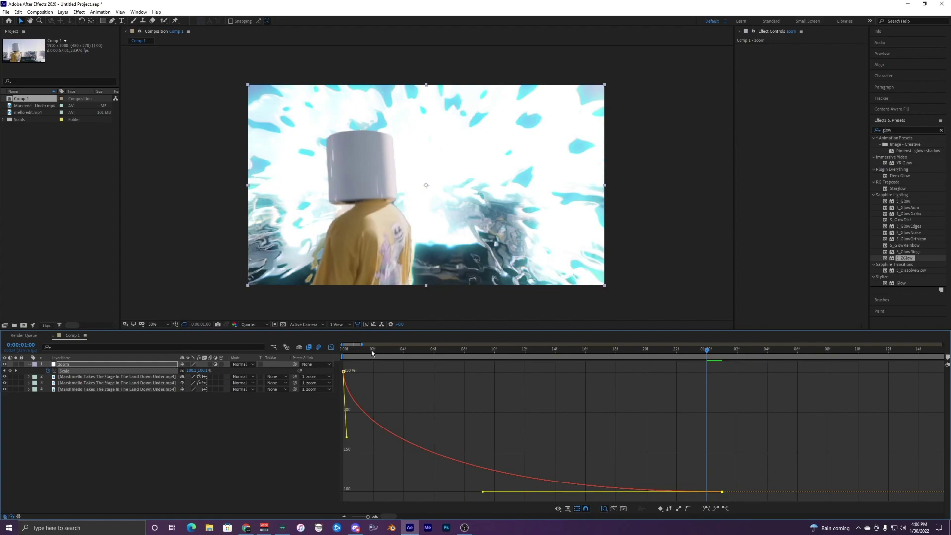
key("space")
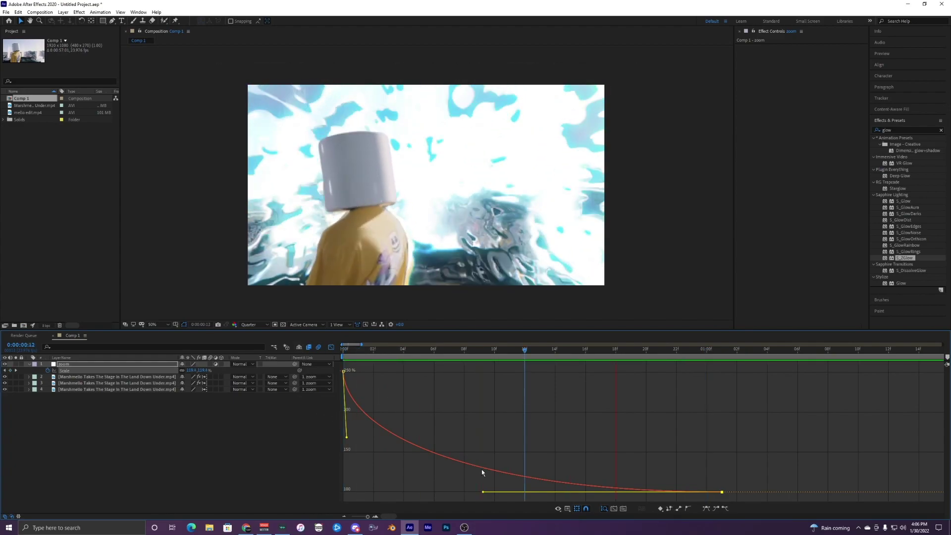
Steepen the start of the scale curve by extending both keyframe handles, and replay the zoom-out from the first frame.
left_click_drag(483, 492, 363, 491)
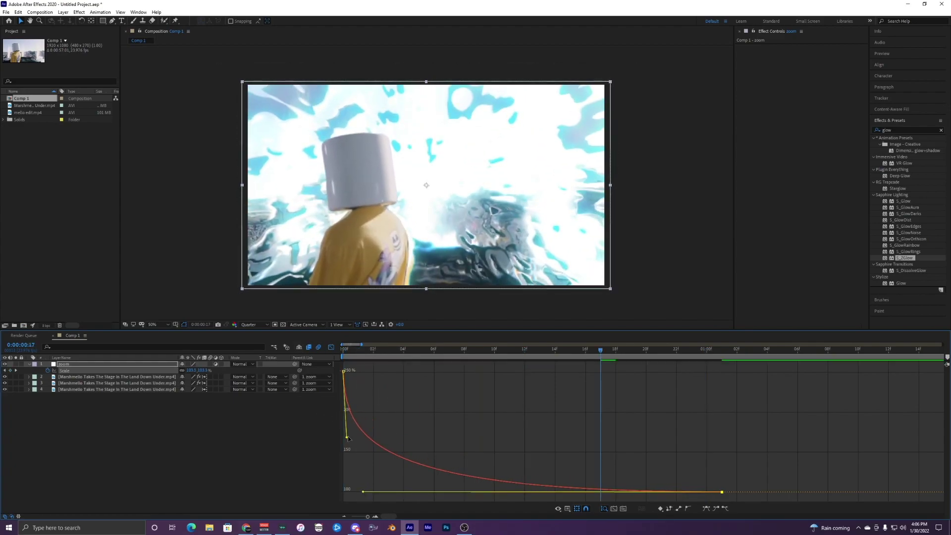
left_click_drag(346, 437, 328, 472)
left_click(342, 353)
key("space")
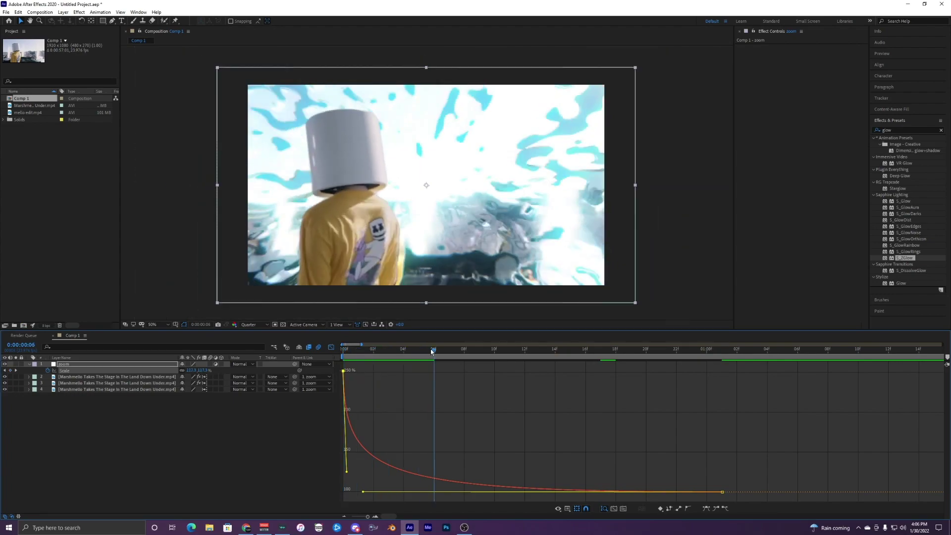
key("space")
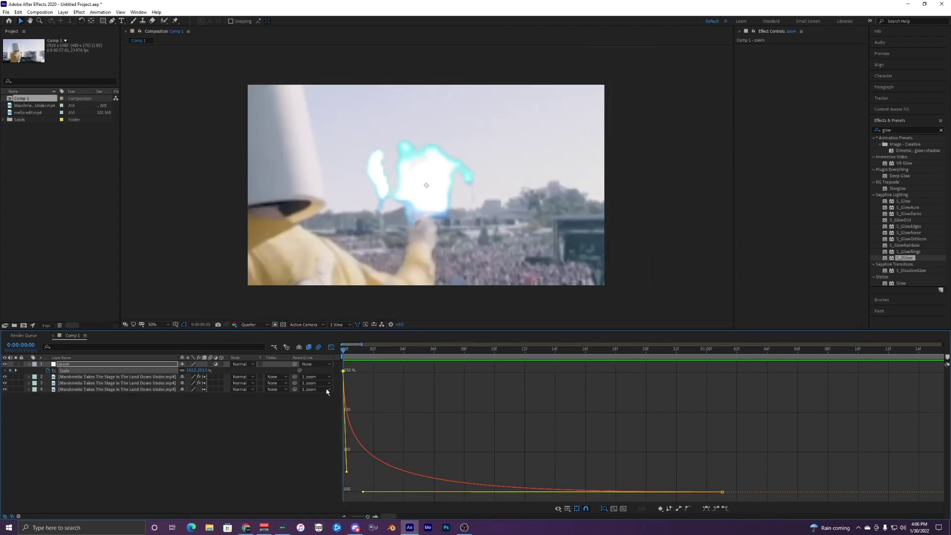
Soften the start of the zoom layer's scale curve by shortening the first keyframe's handle, preview it, and leave the graph editor.
left_click_drag(347, 472, 346, 451)
key("space")
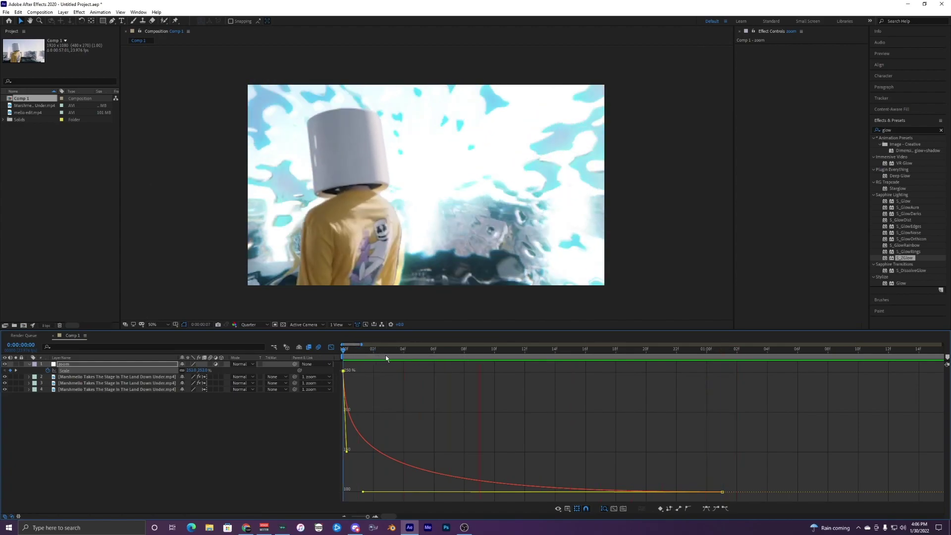
key("space")
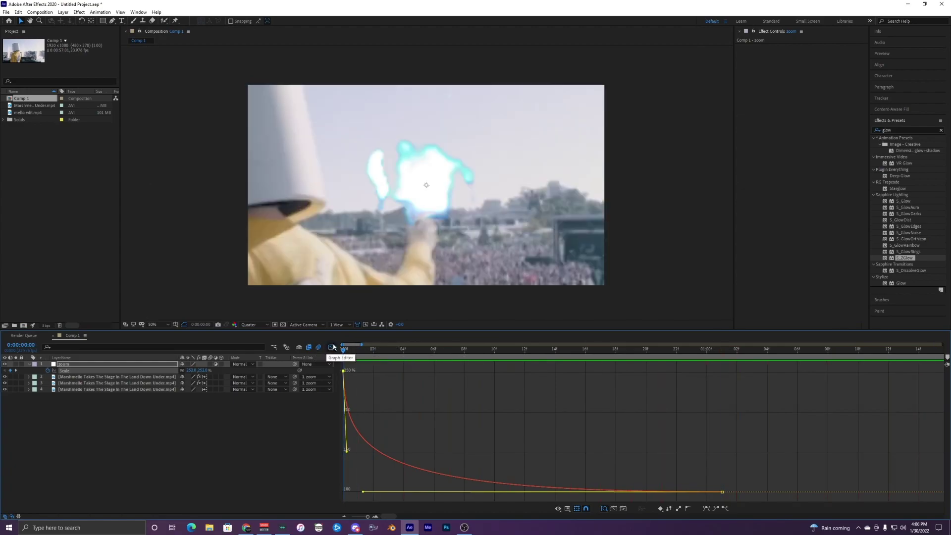
left_click(331, 347)
scroll(394, 402, "down", 3)
left_click(210, 363)
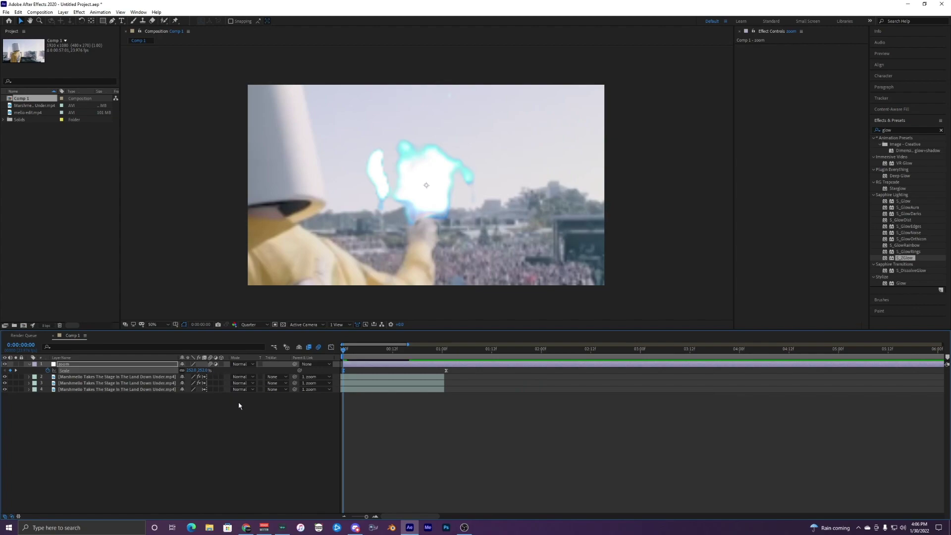
Play back the zoom-out from the first frame and scrub through the distortion frames to review the motion.
scroll(385, 412, "up", 3)
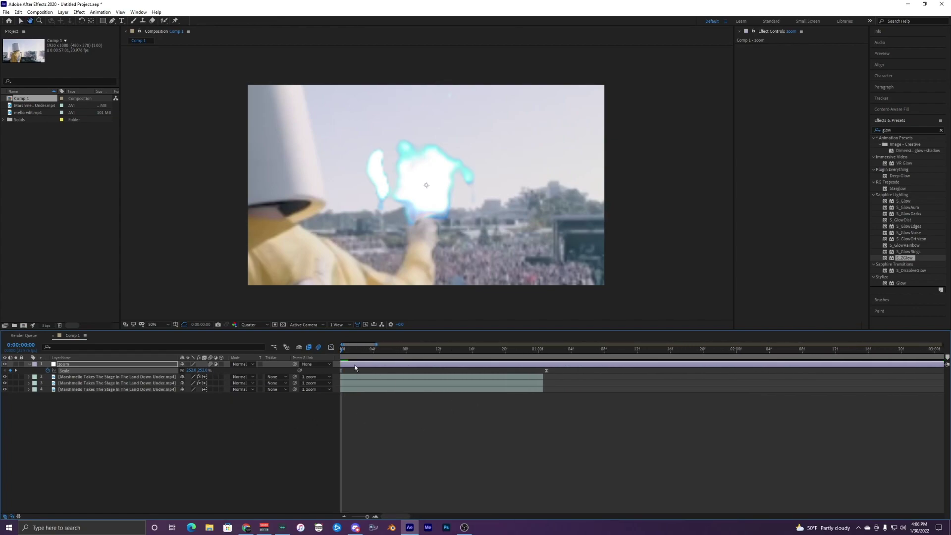
key("space")
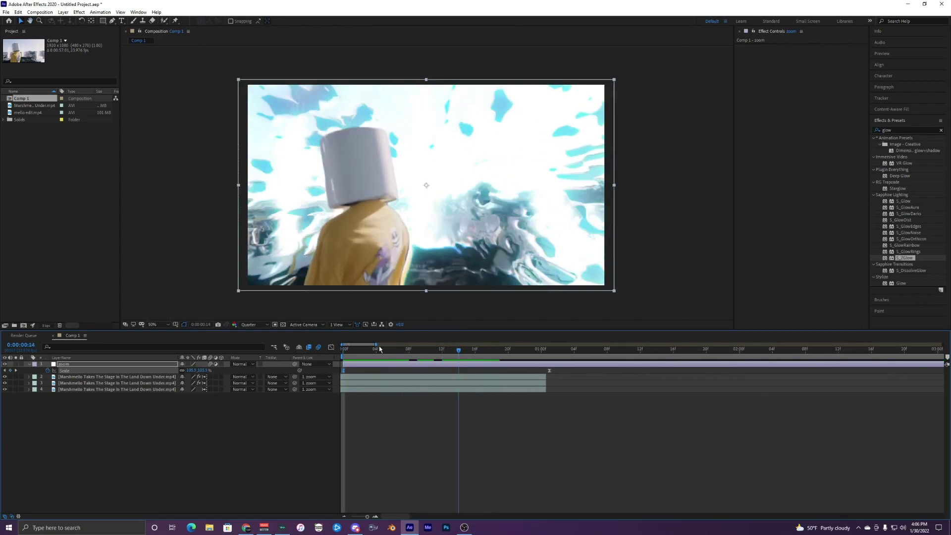
key("space")
key("space")
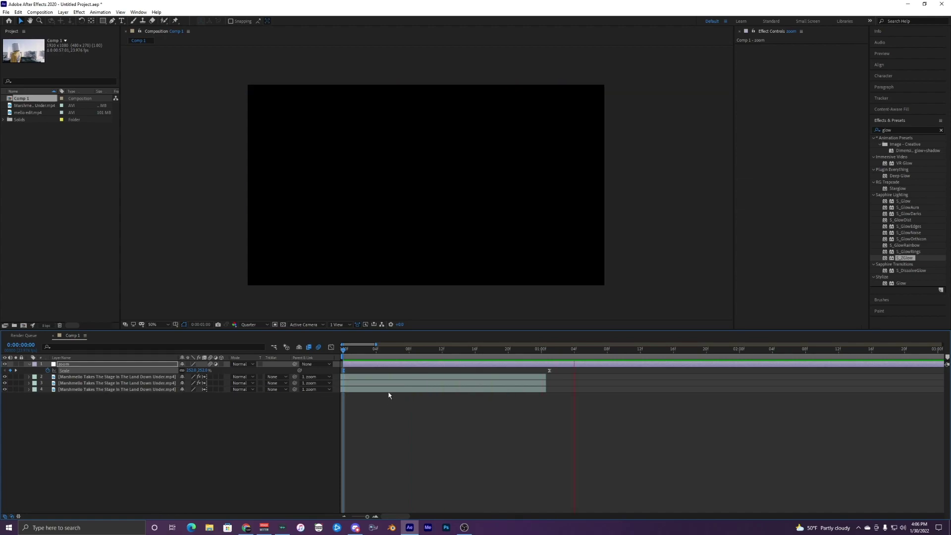
key("space")
left_click_drag(372, 354, 420, 359)
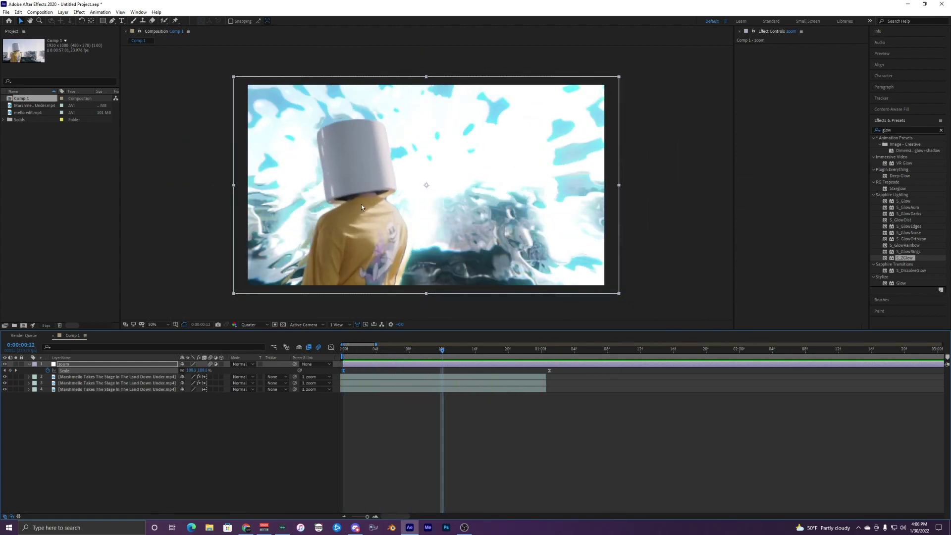
Apply the S_WarpChroma effect to the rotoscoped performer layer, the uppermost clip below the zoom layer.
left_click(376, 377)
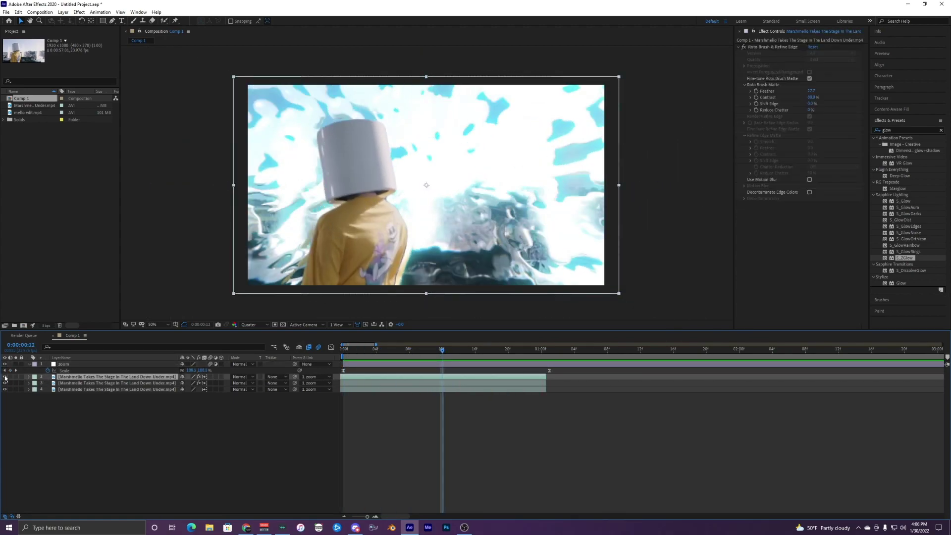
left_click(5, 377)
left_click(5, 377)
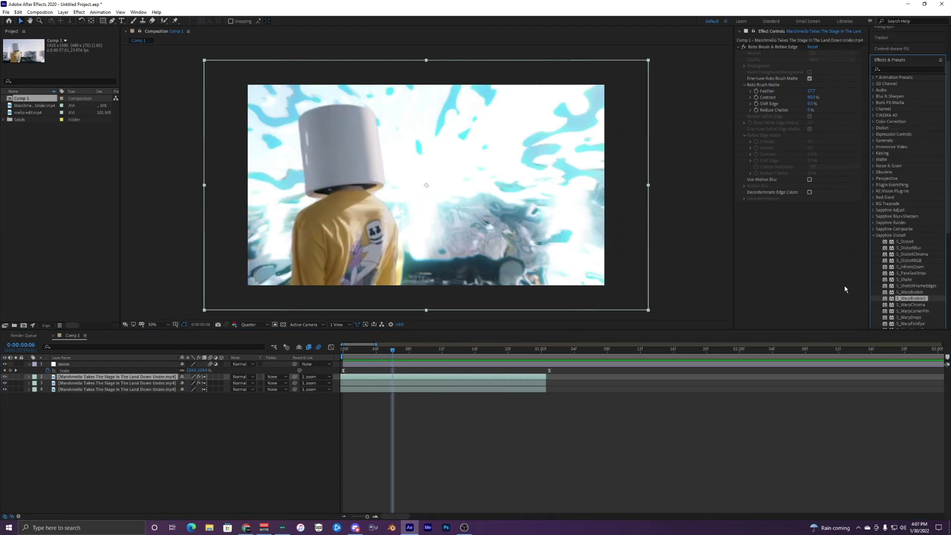
left_click(917, 306)
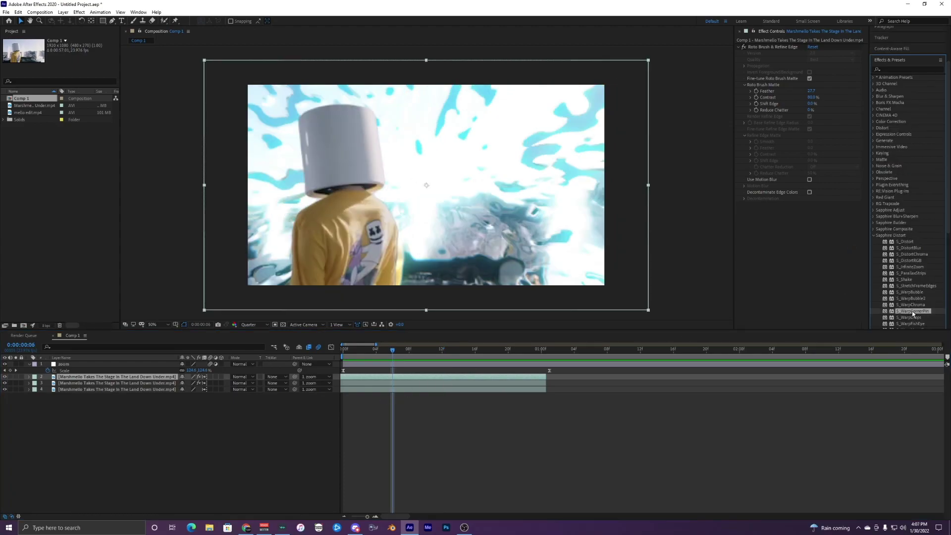
left_click_drag(912, 310, 391, 378)
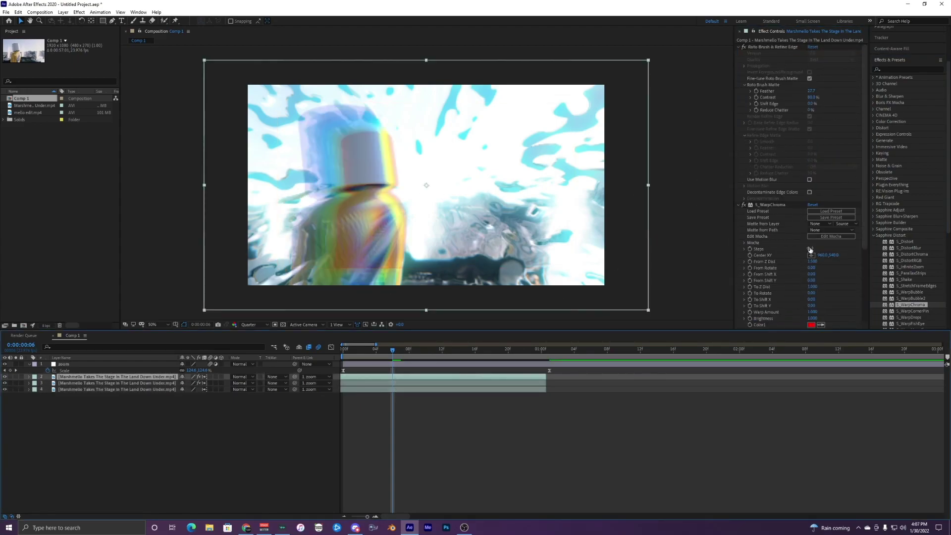
Set the Steps of the performer layer's S_WarpChroma effect to 20.
left_click(810, 249)
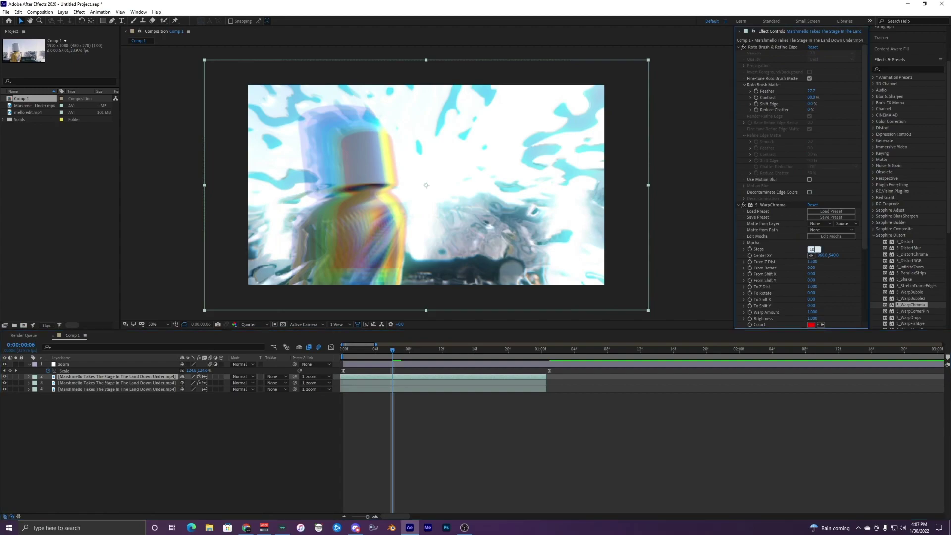
key("Return")
left_click(809, 249)
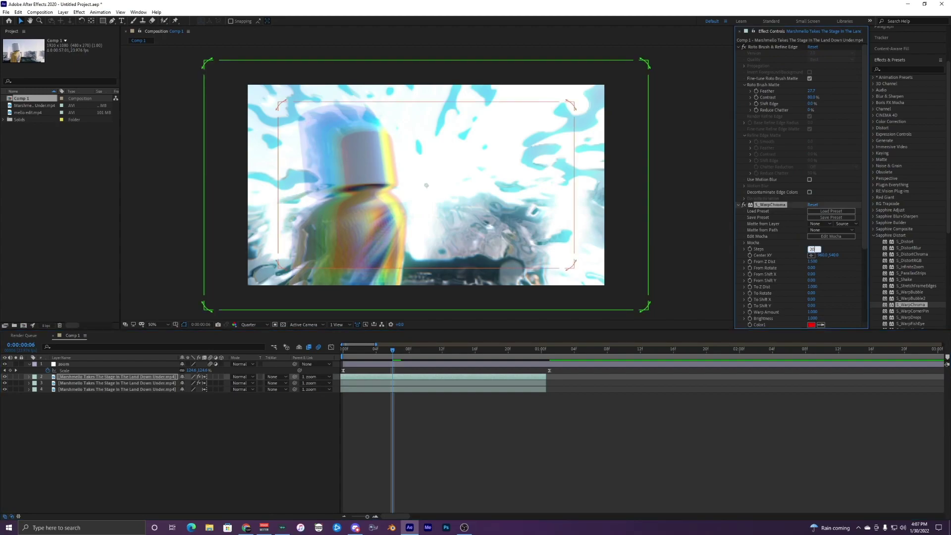
type("20")
key("Return")
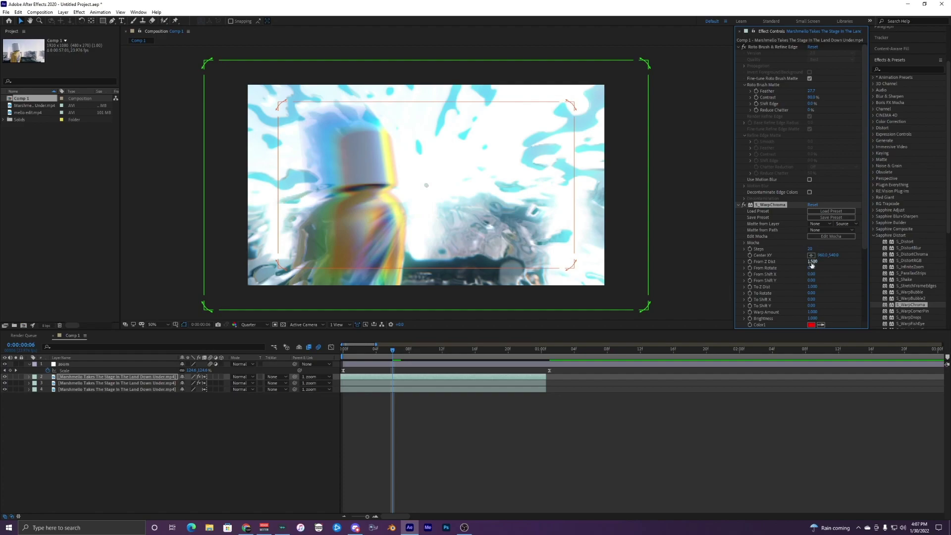
Reduce the S_WarpChroma From Z Dist to 0.970 for a thin chromatic fringe around the performer.
left_click_drag(812, 264, 802, 263)
left_click(809, 262)
type("1.01")
key("Return")
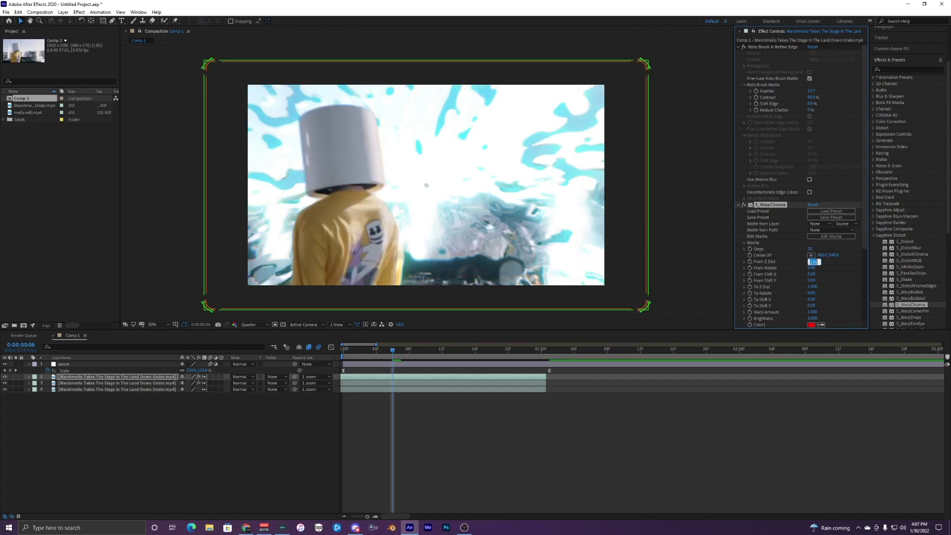
left_click(825, 263)
left_click_drag(811, 261, 808, 262)
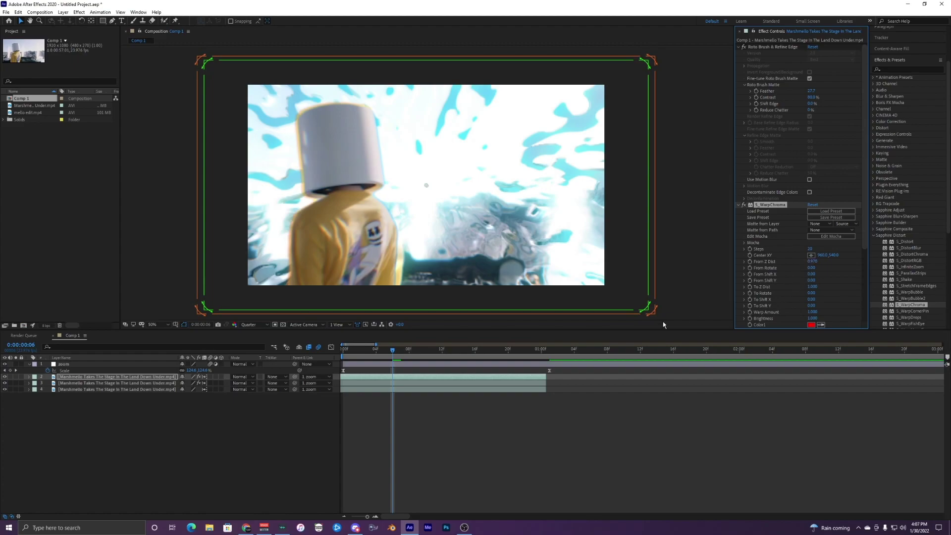
Set the composition preview resolution to Full and play the animation from near its start.
left_click_drag(376, 350, 416, 350)
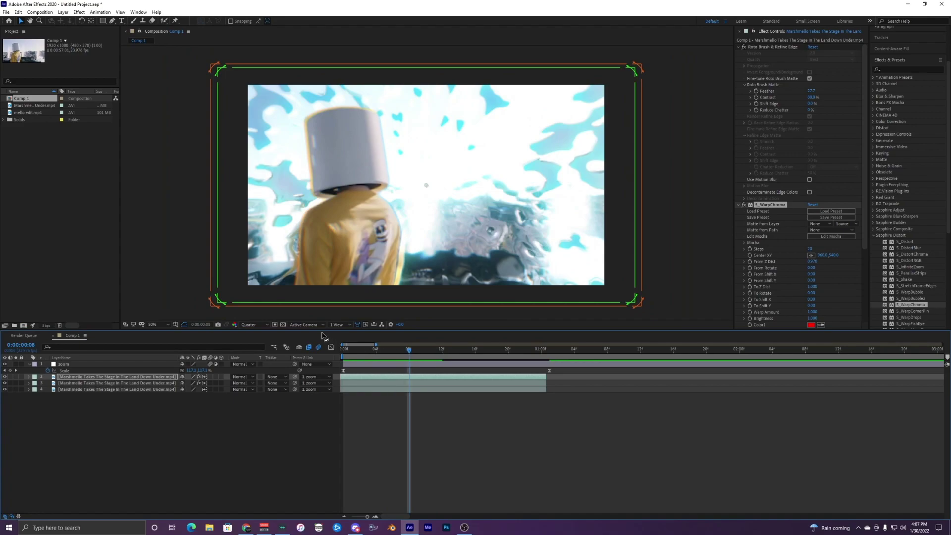
left_click(254, 324)
left_click(268, 335)
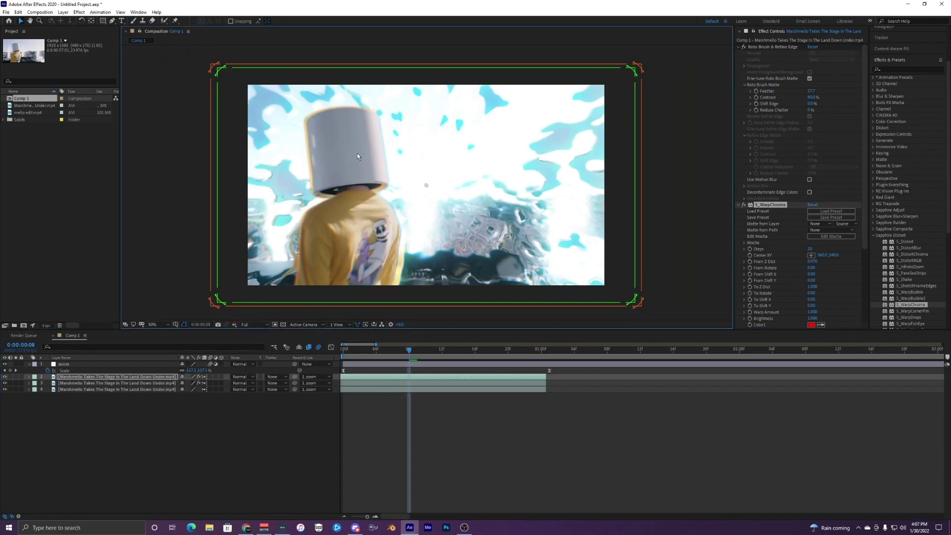
left_click(376, 349)
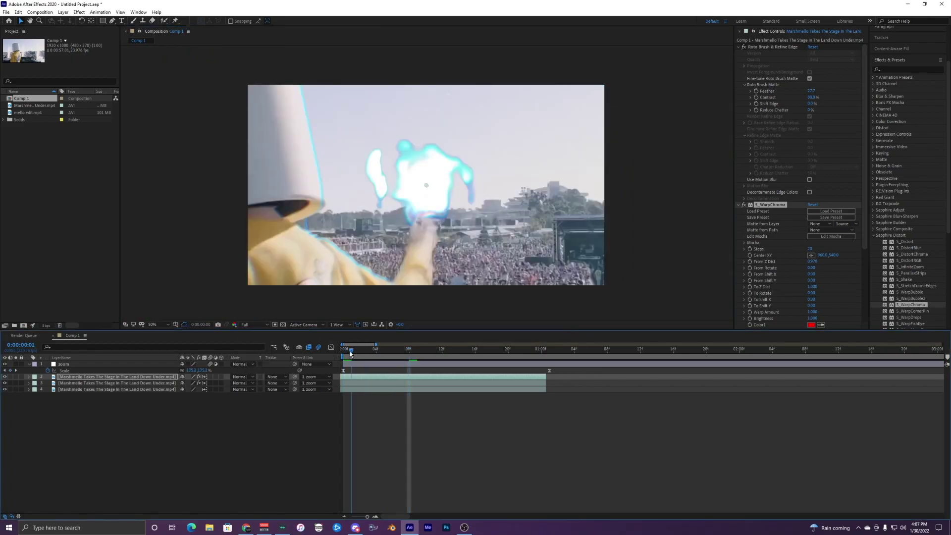
key("space")
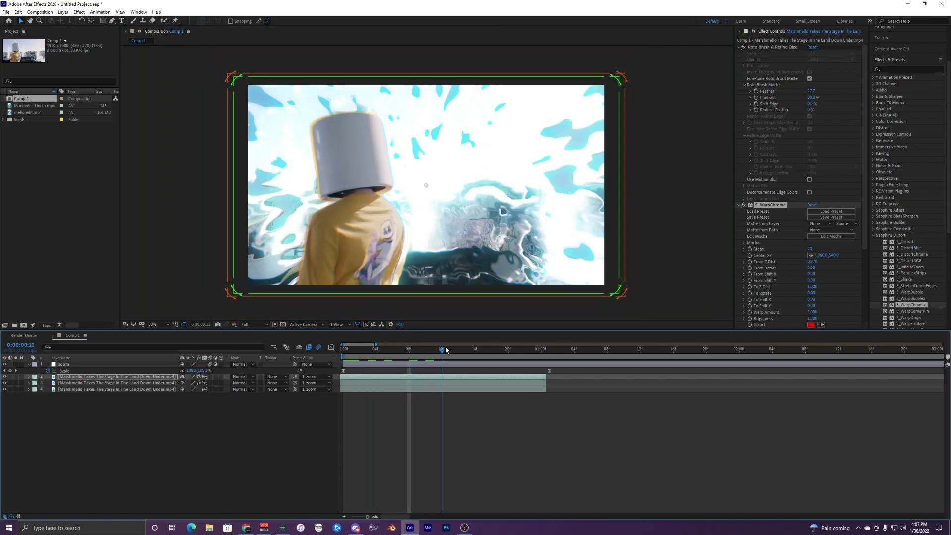
Compare the performer with S_WarpChroma off and on, and review the full composition from the first frame.
left_click(744, 205)
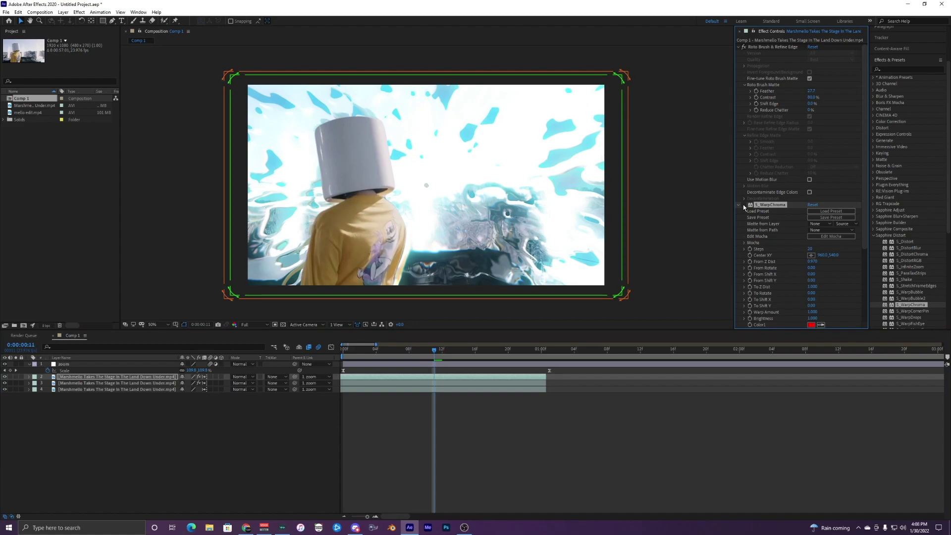
left_click(744, 205)
key("Home")
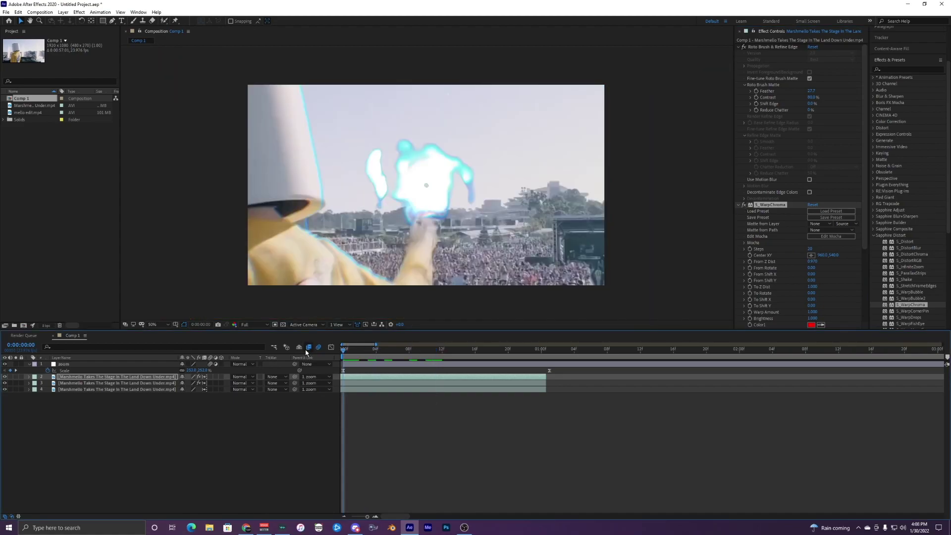
key("space")
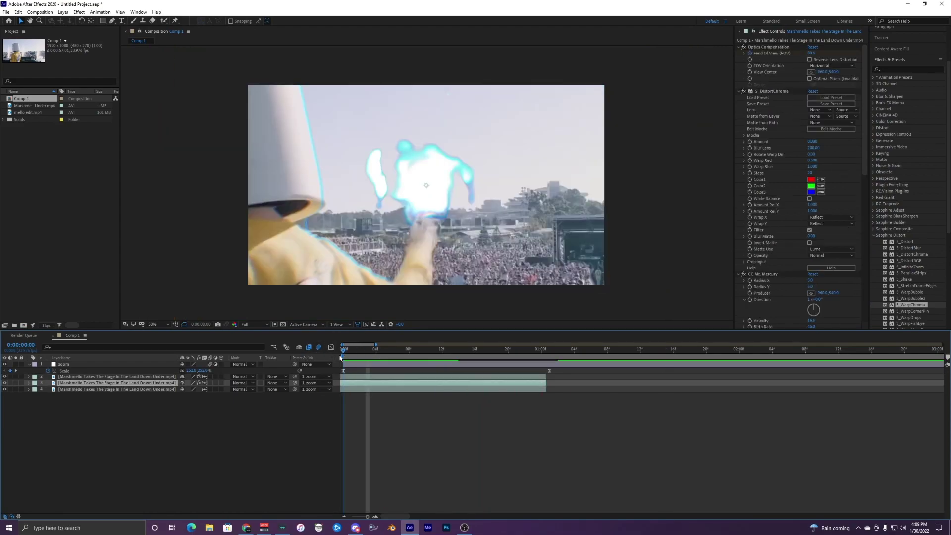
left_click_drag(367, 352, 340, 358)
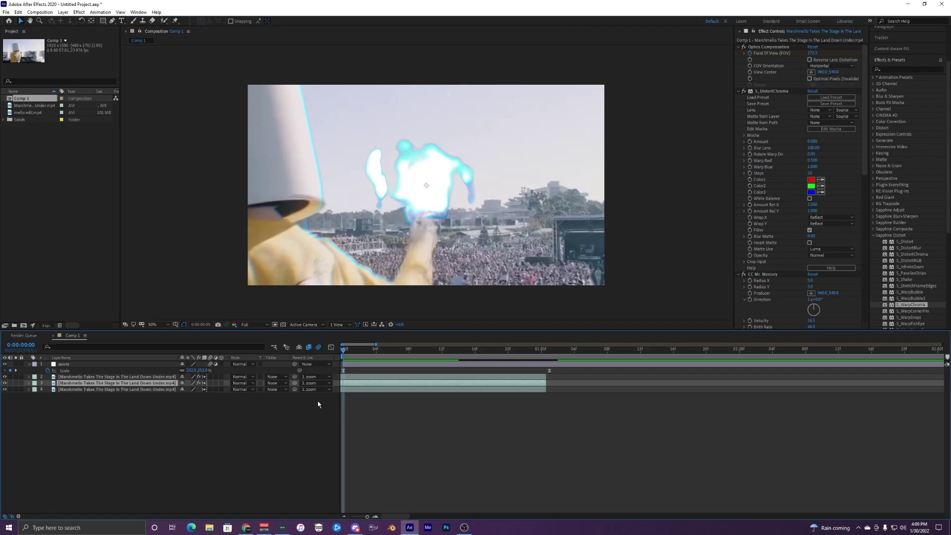
left_click_drag(352, 350, 479, 354)
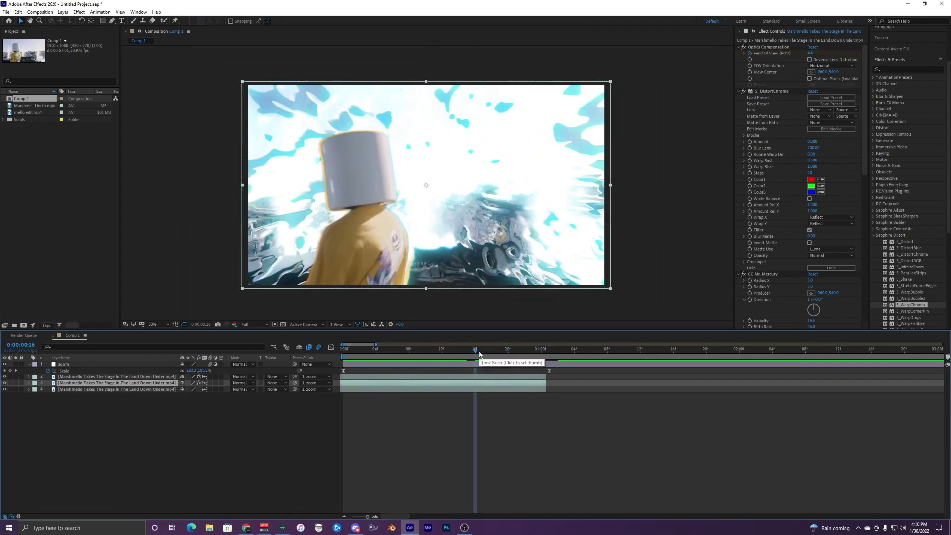